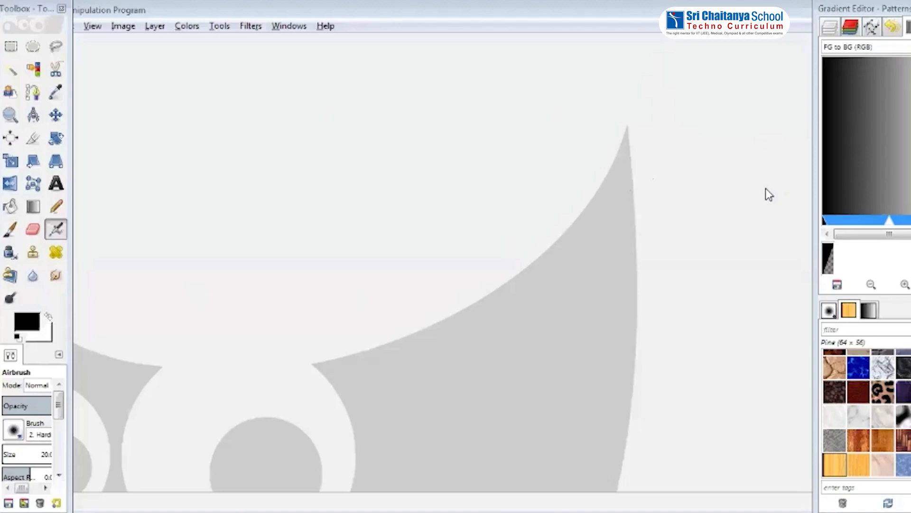
# Switch the interface to Single-Window Mode
pyautogui.click(291, 26)
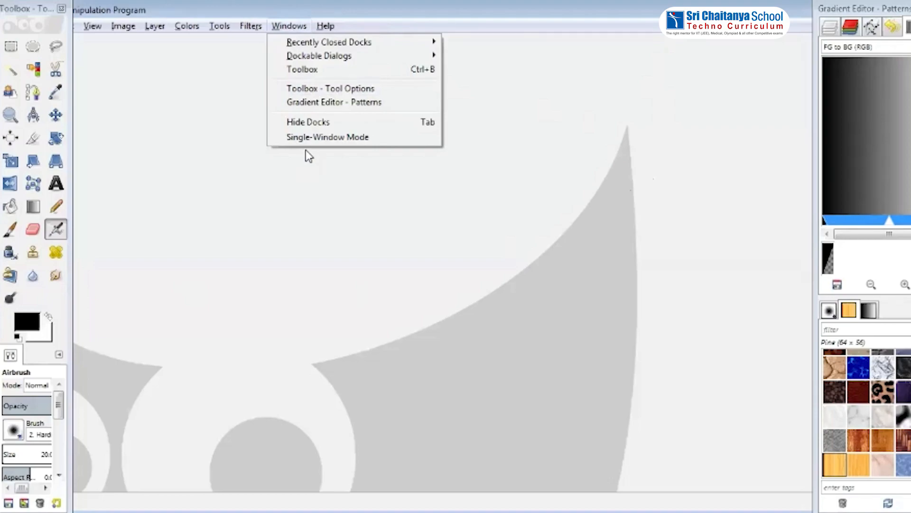
pyautogui.click(285, 137)
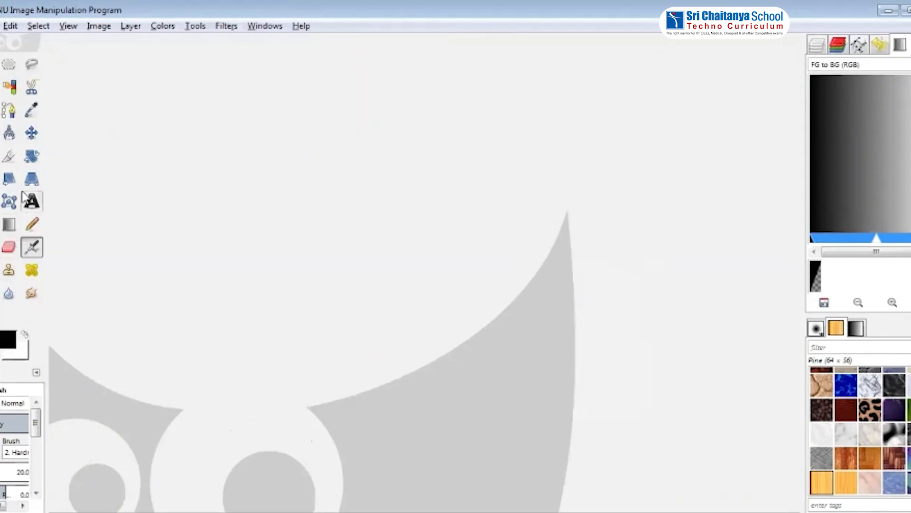
pyautogui.click(844, 136)
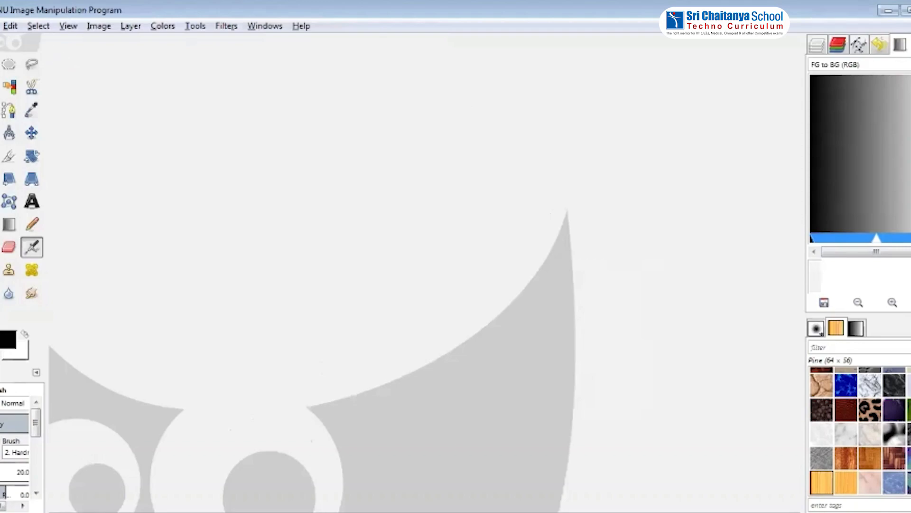
# Create a new image using the 1600x1200 template
pyautogui.click(1, 26)
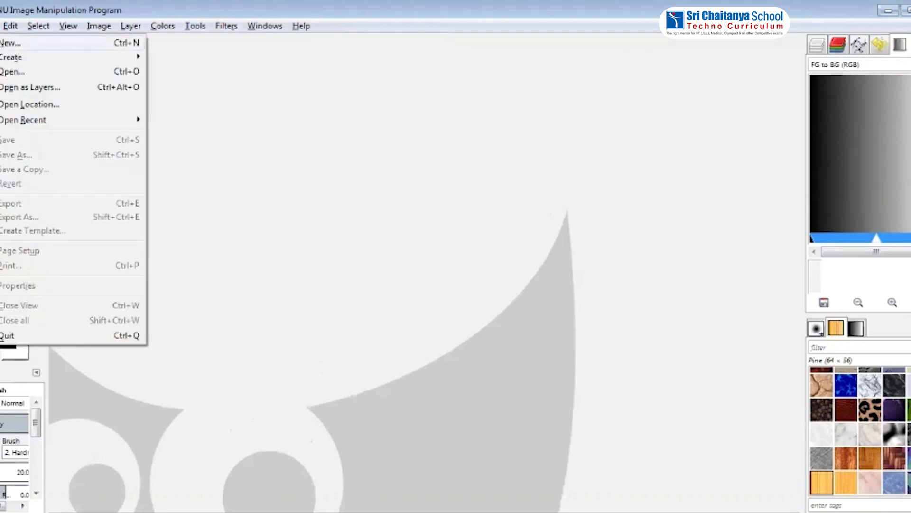
pyautogui.click(14, 44)
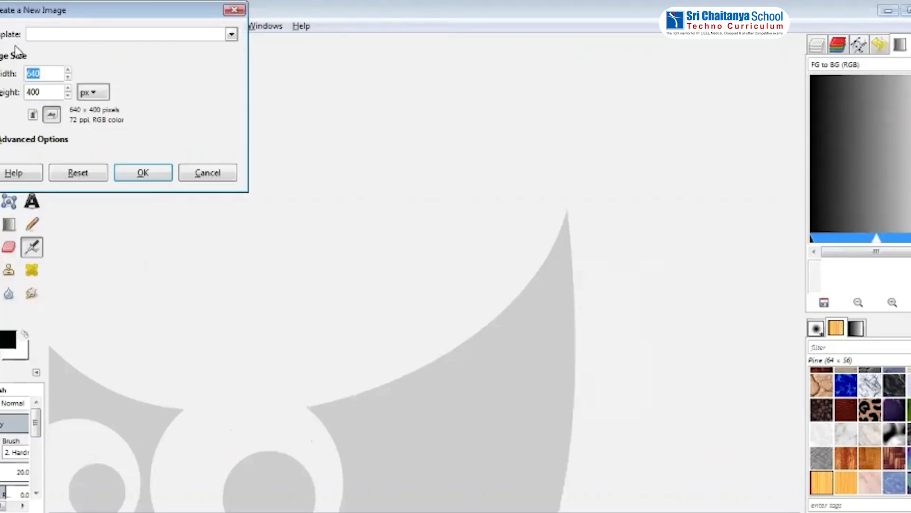
pyautogui.click(231, 35)
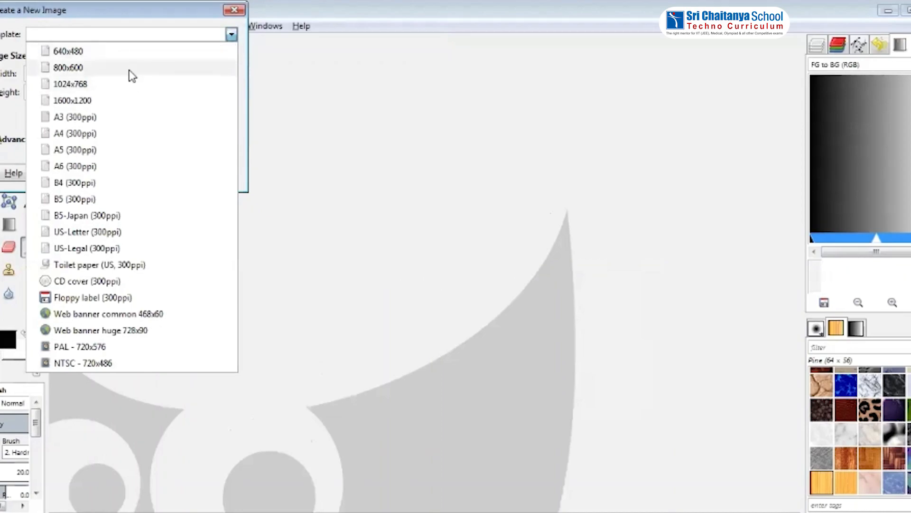
pyautogui.click(122, 101)
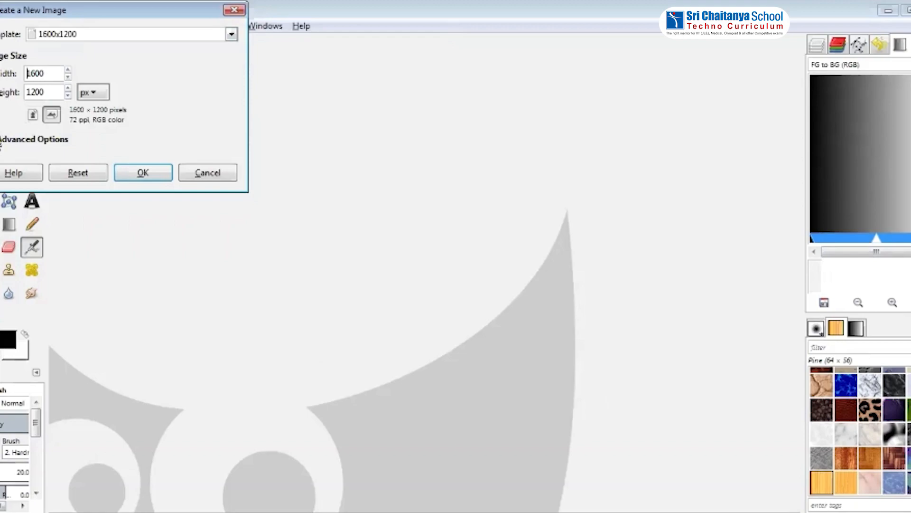
pyautogui.click(1, 142)
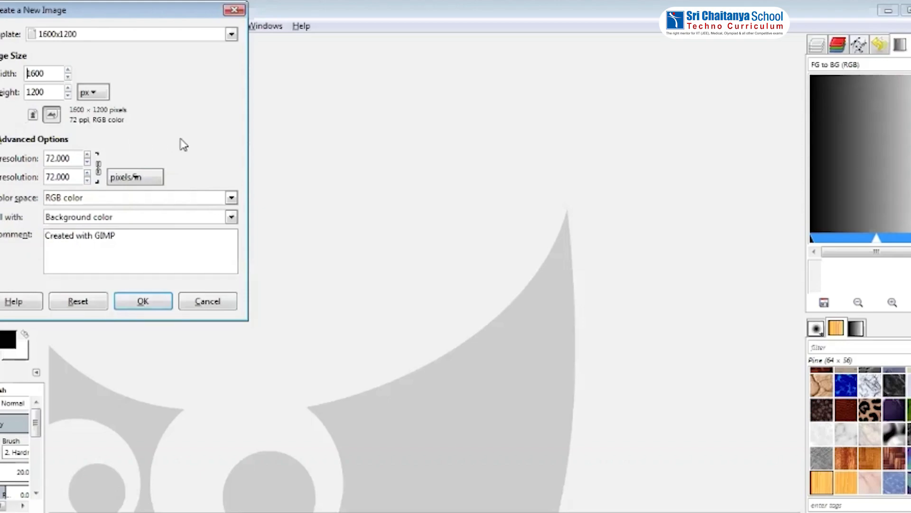
pyautogui.click(143, 300)
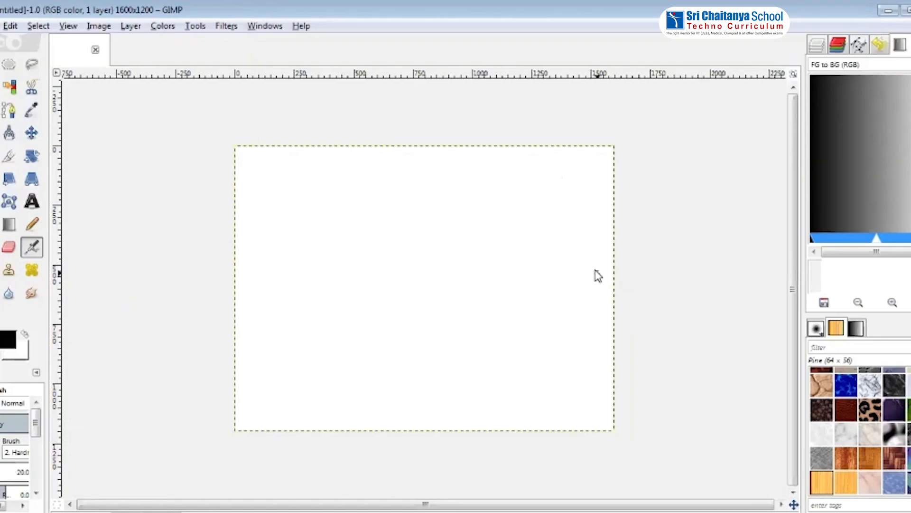
# Draw a wide rectangular selection across the top of the canvas with the Rectangle Select tool
pyautogui.click(8, 64)
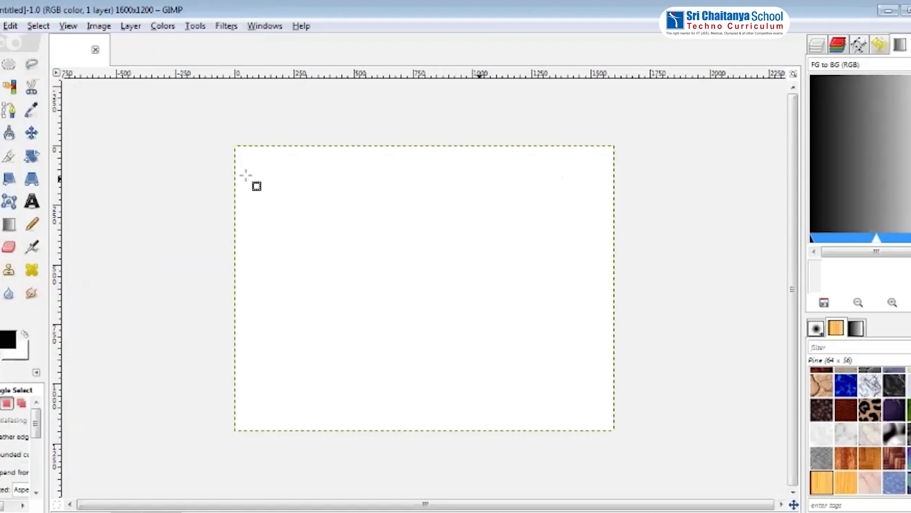
pyautogui.moveTo(259, 181); pyautogui.dragTo(591, 205)
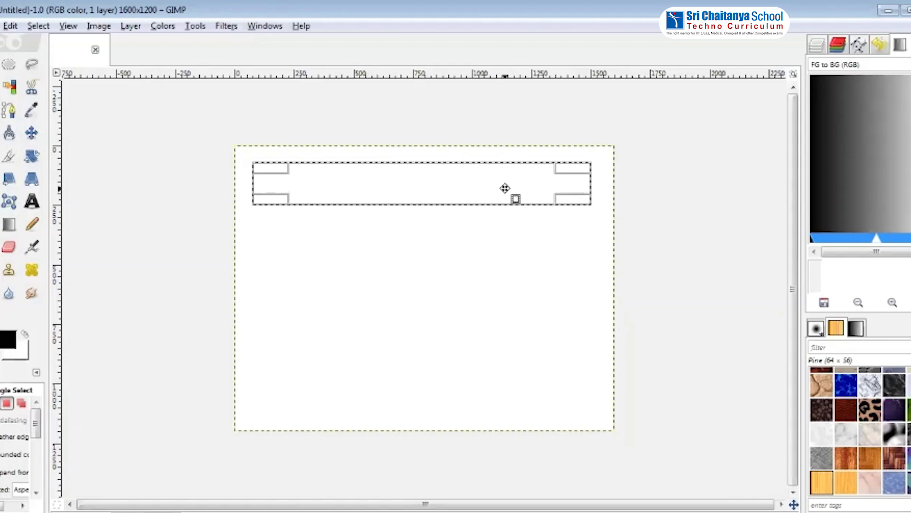
pyautogui.moveTo(505, 188); pyautogui.dragTo(505, 187)
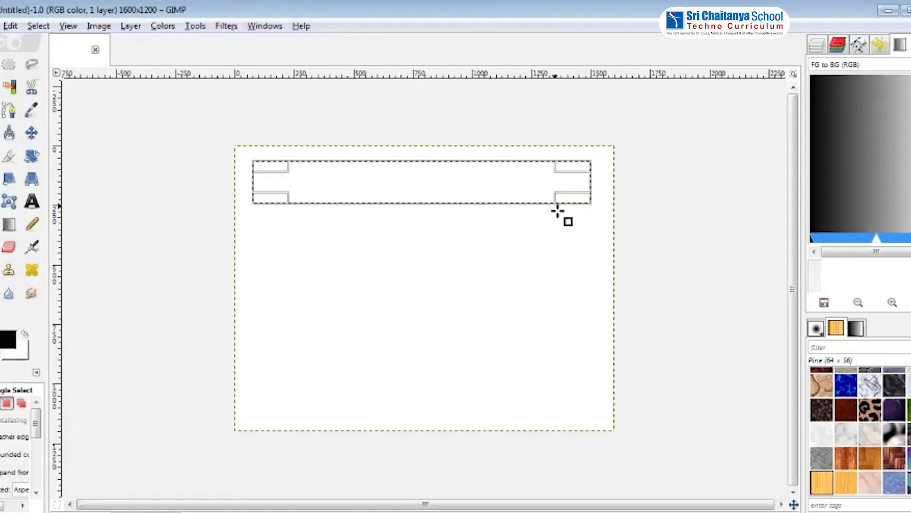
pyautogui.click(533, 179)
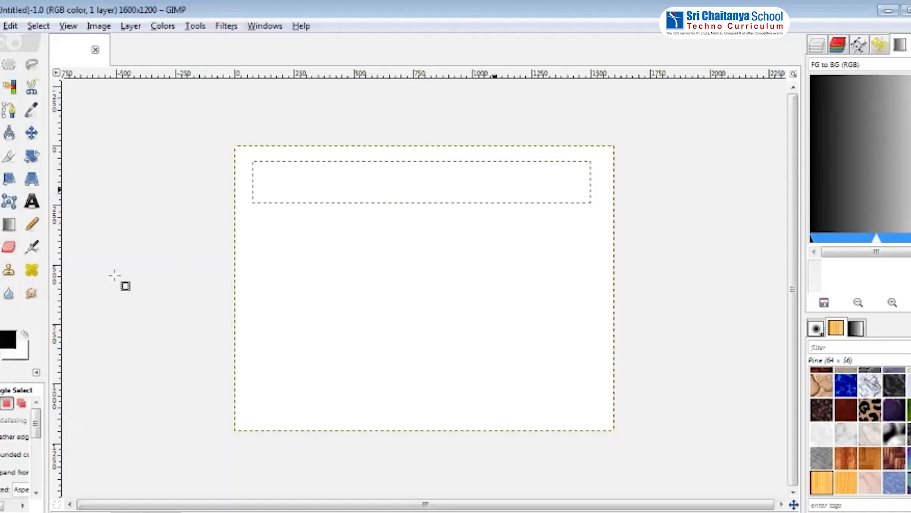
# Set the foreground colour to red (ff0000) and bucket-fill the top rectangular selection
pyautogui.click(0, 224)
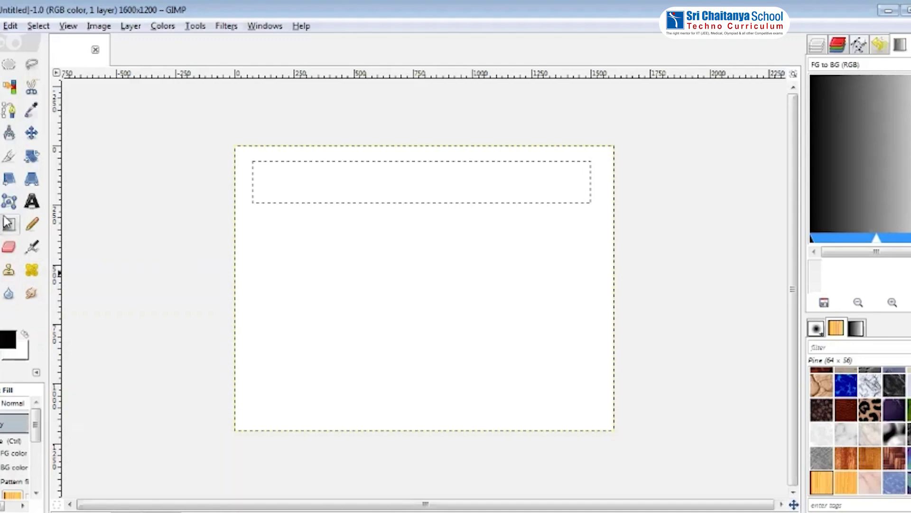
pyautogui.click(9, 341)
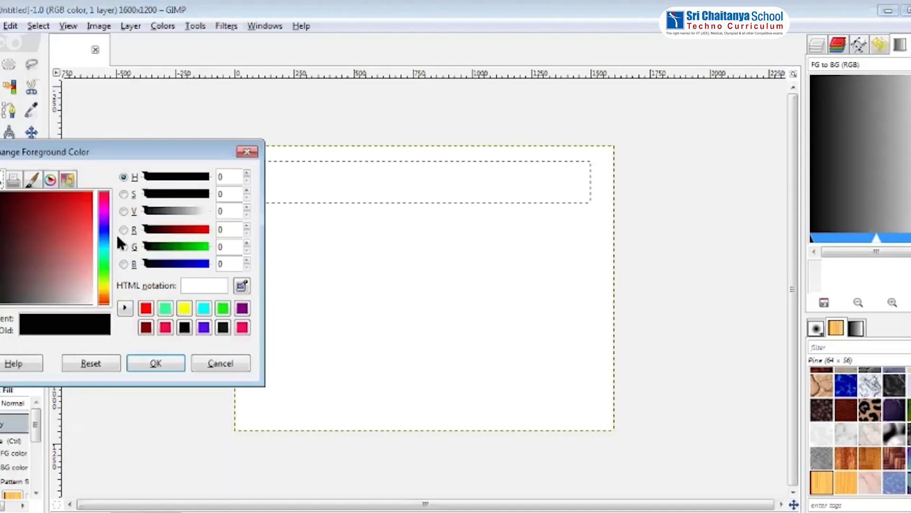
pyautogui.click(147, 309)
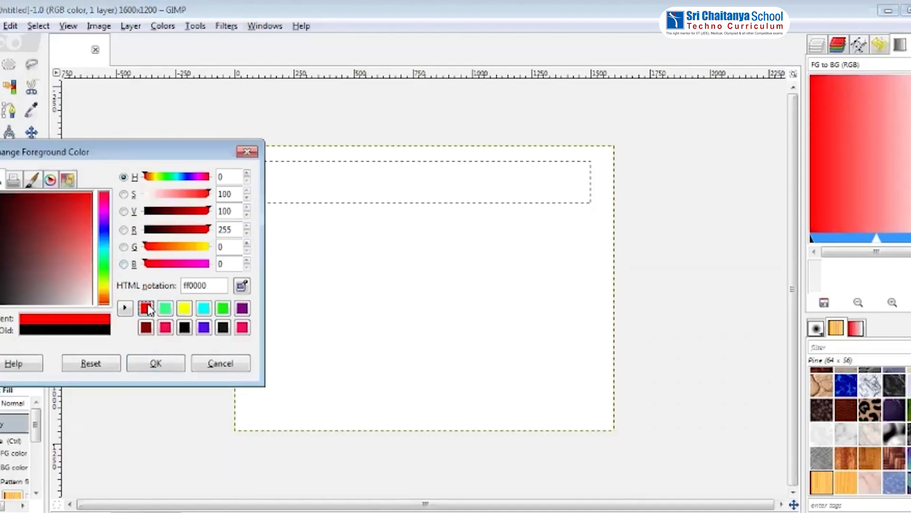
pyautogui.click(170, 369)
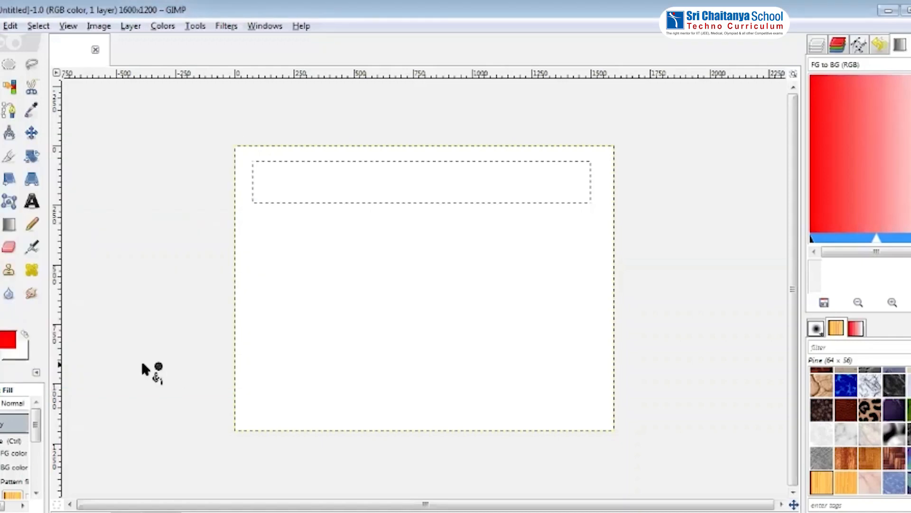
pyautogui.click(341, 175)
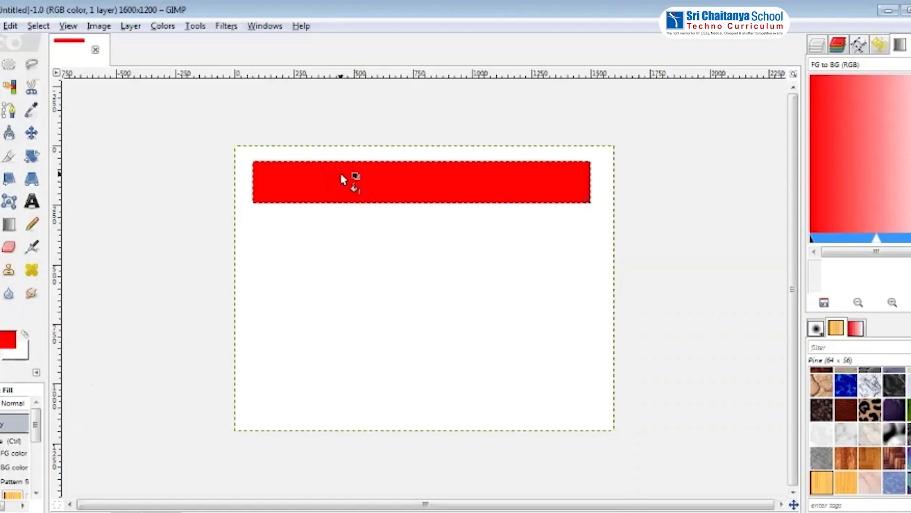
# Draw a second wide rectangular selection just below the red bar
pyautogui.press('r')
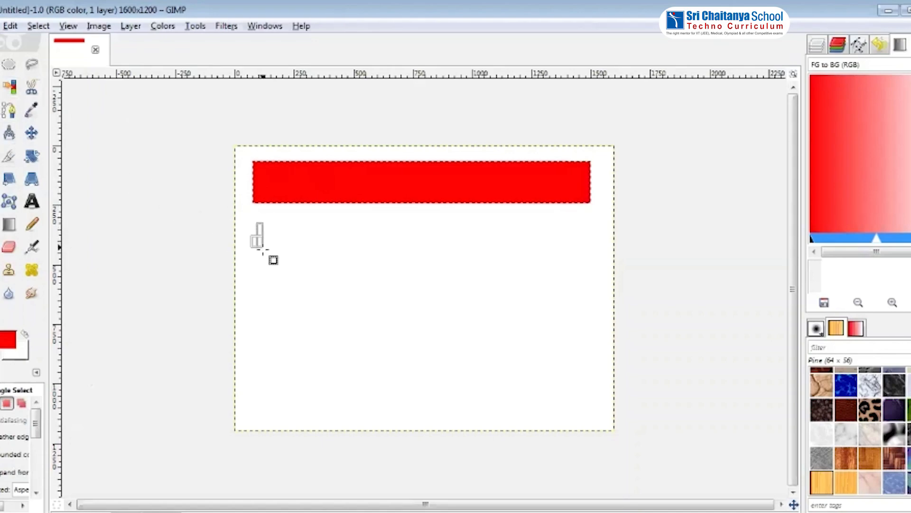
pyautogui.moveTo(263, 249); pyautogui.dragTo(589, 266)
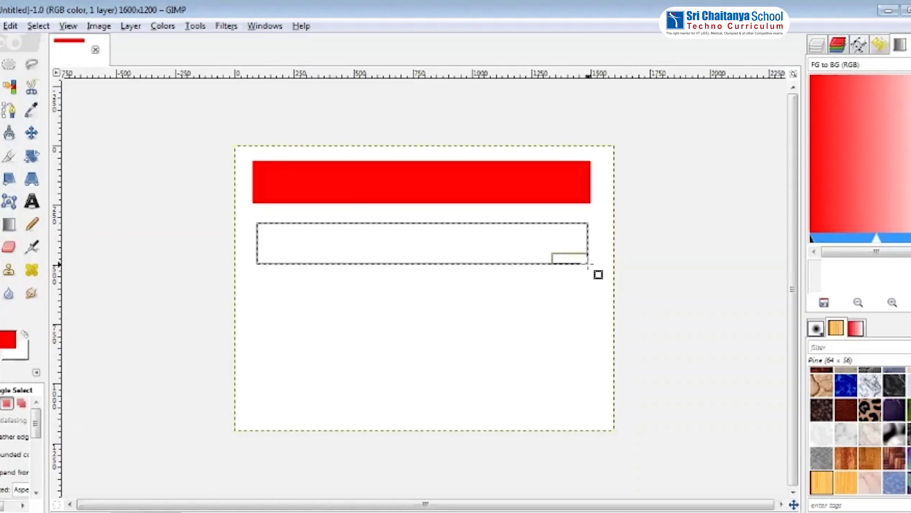
pyautogui.click(541, 245)
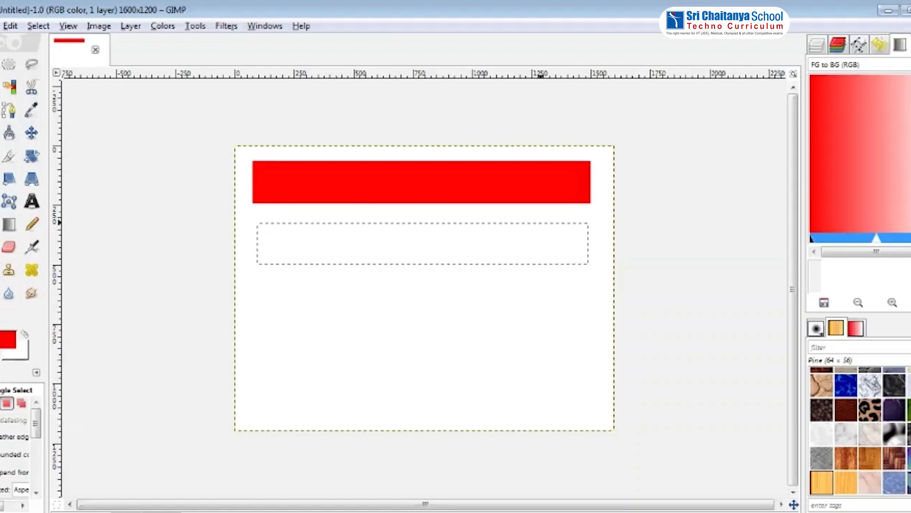
# Set the foreground colour to cyan (00ffff) and bucket-fill the second rectangular selection
pyautogui.hotkey('shift', 'b')
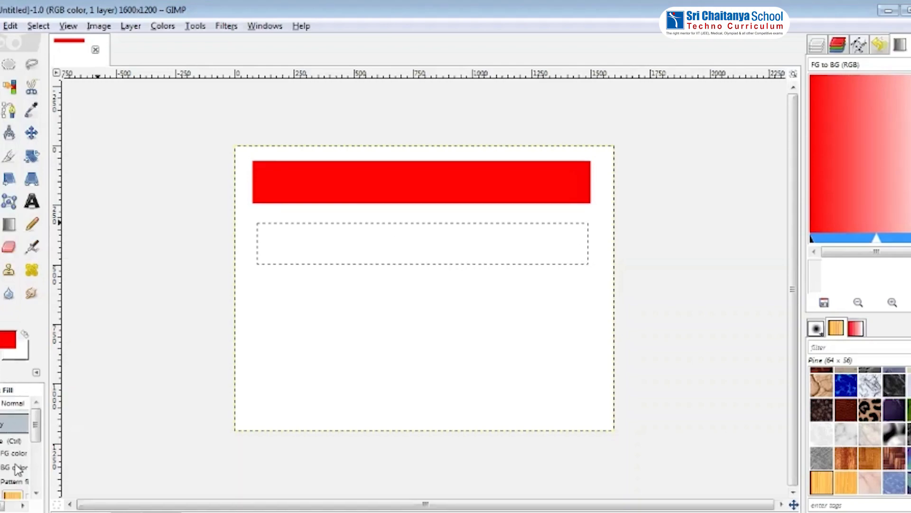
pyautogui.click(7, 340)
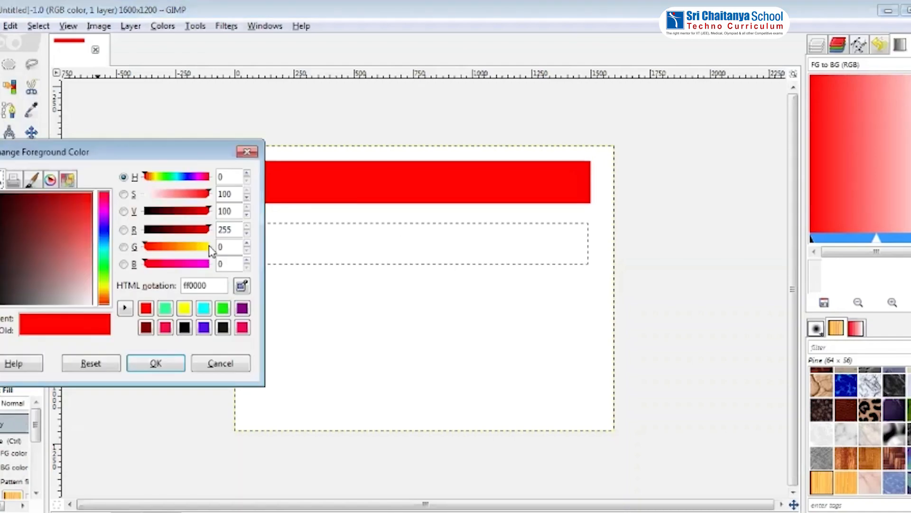
pyautogui.click(203, 311)
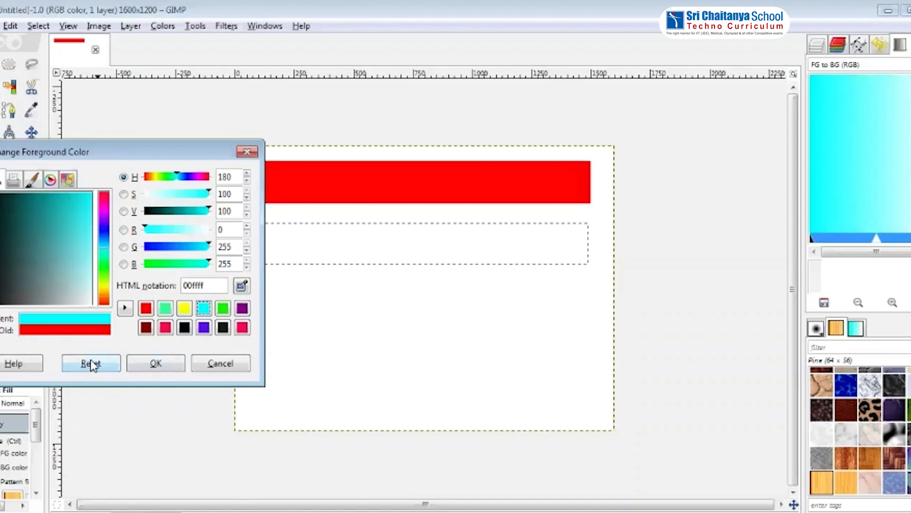
pyautogui.click(154, 365)
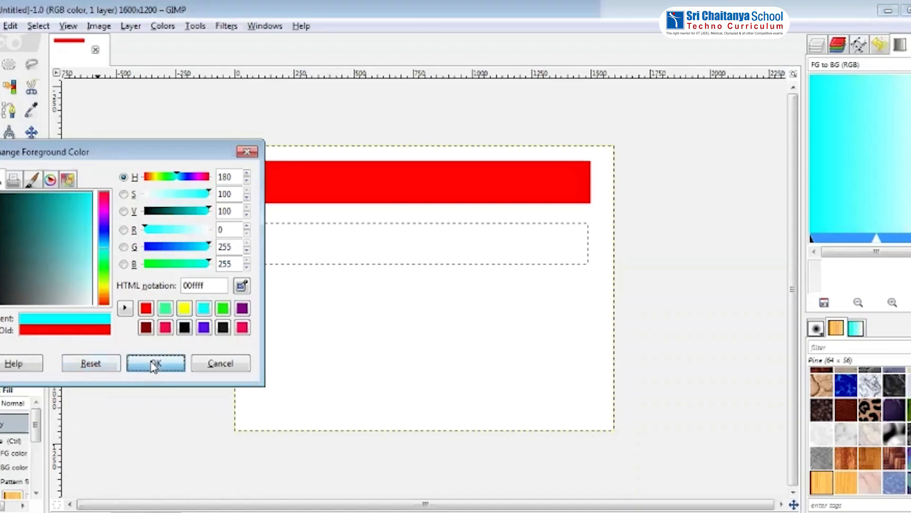
pyautogui.click(342, 233)
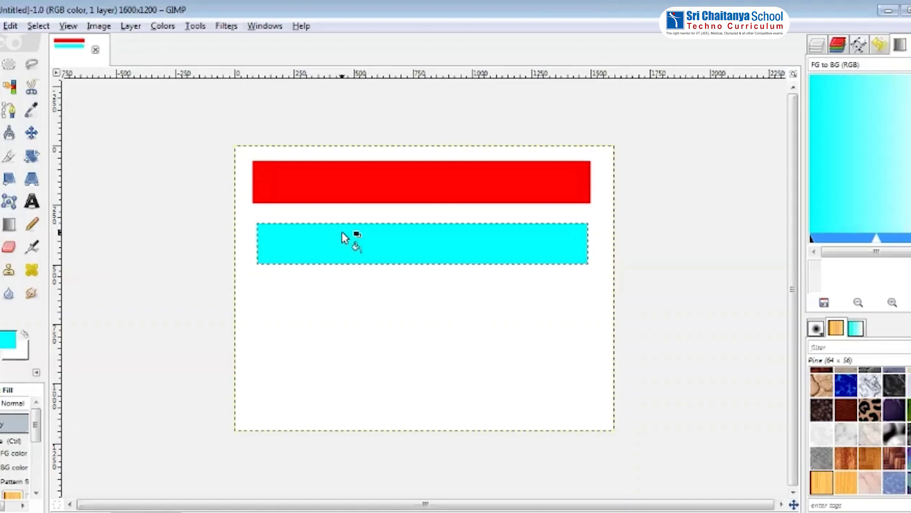
# Draw a circular selection below the cyan bar with Ellipse Select and bucket-fill it violet (560af1)
pyautogui.click(14, 70)
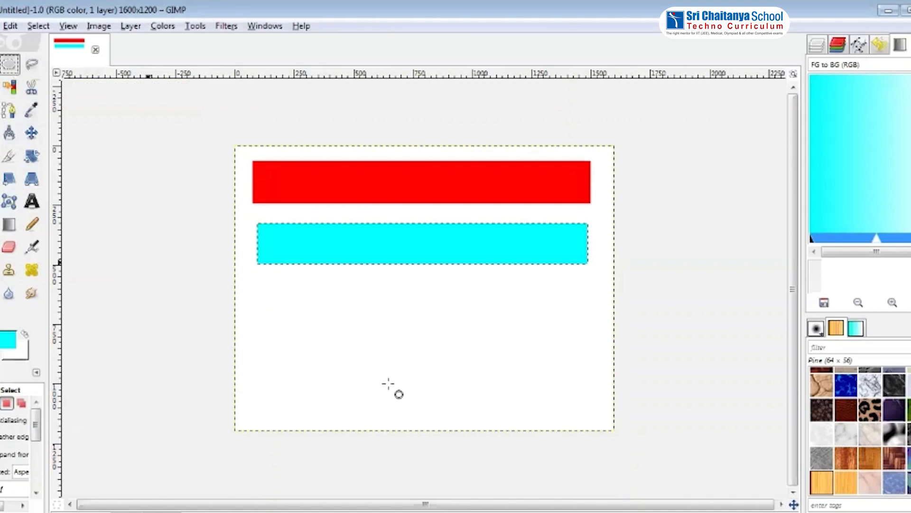
pyautogui.moveTo(260, 298); pyautogui.dragTo(350, 380)
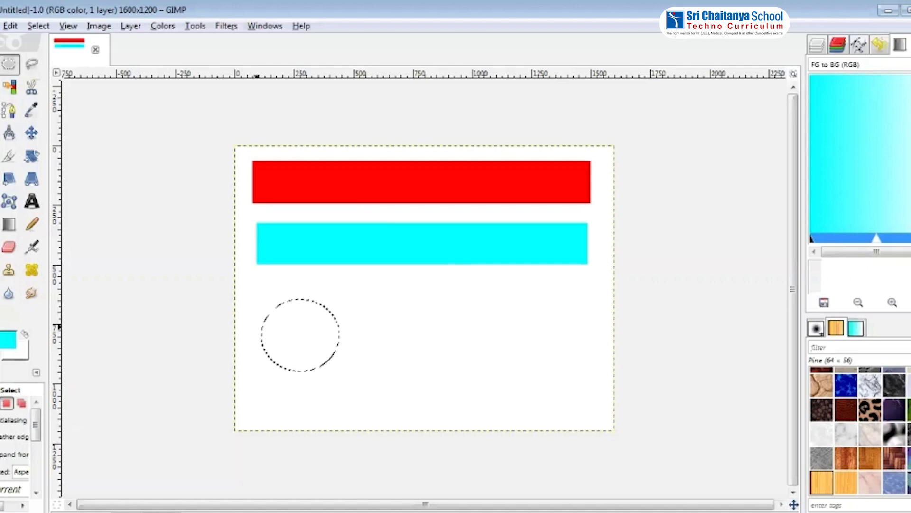
pyautogui.click(0, 224)
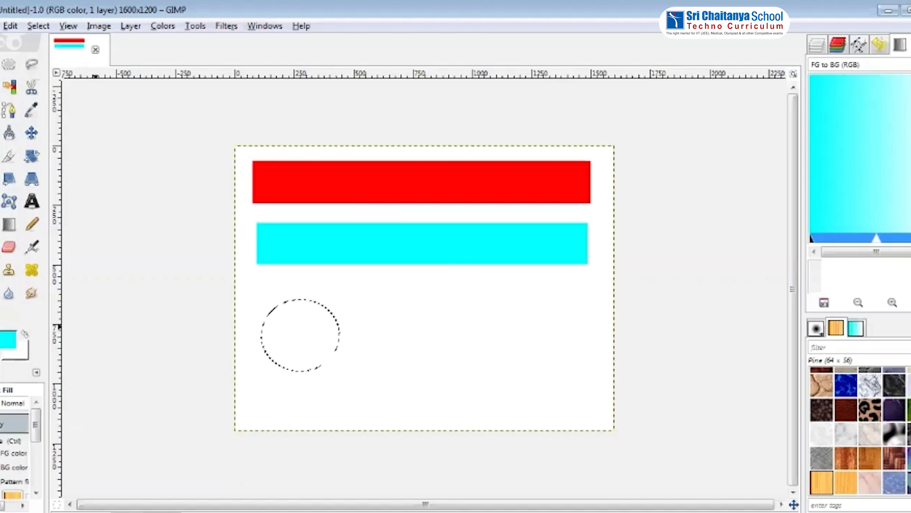
pyautogui.click(18, 332)
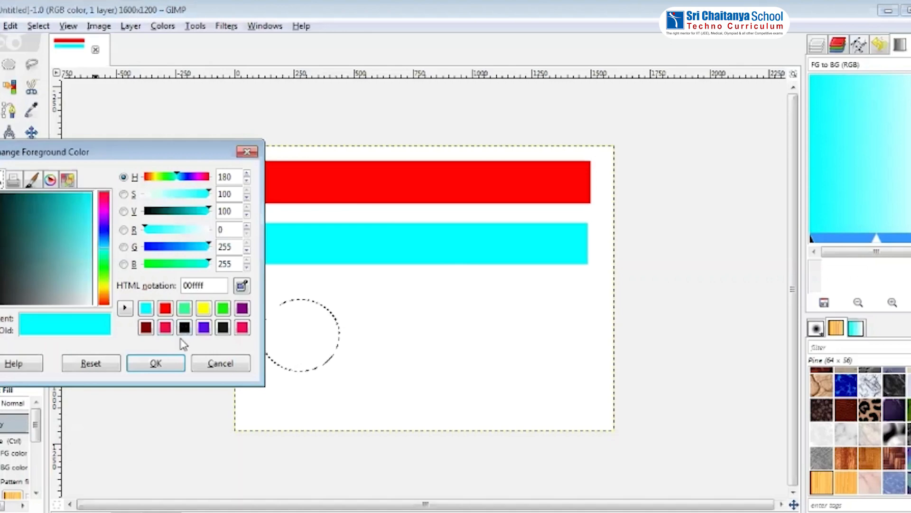
pyautogui.click(204, 328)
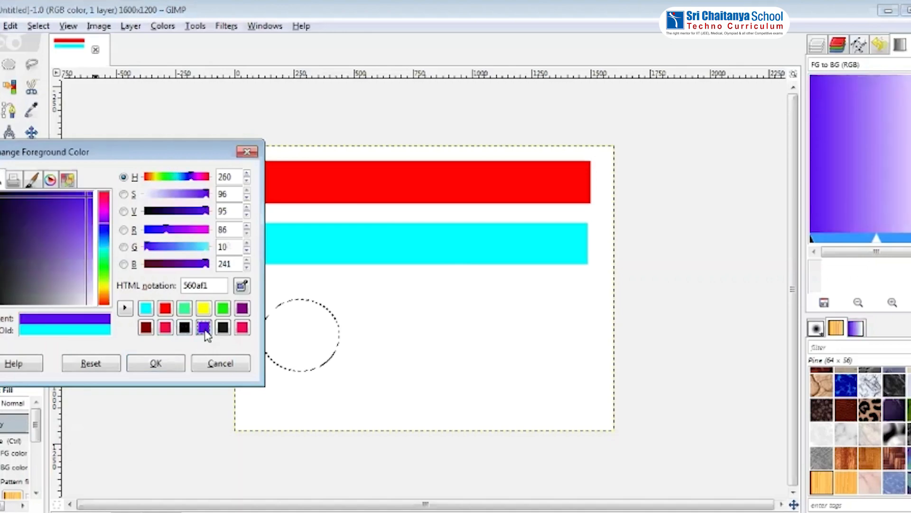
pyautogui.click(157, 369)
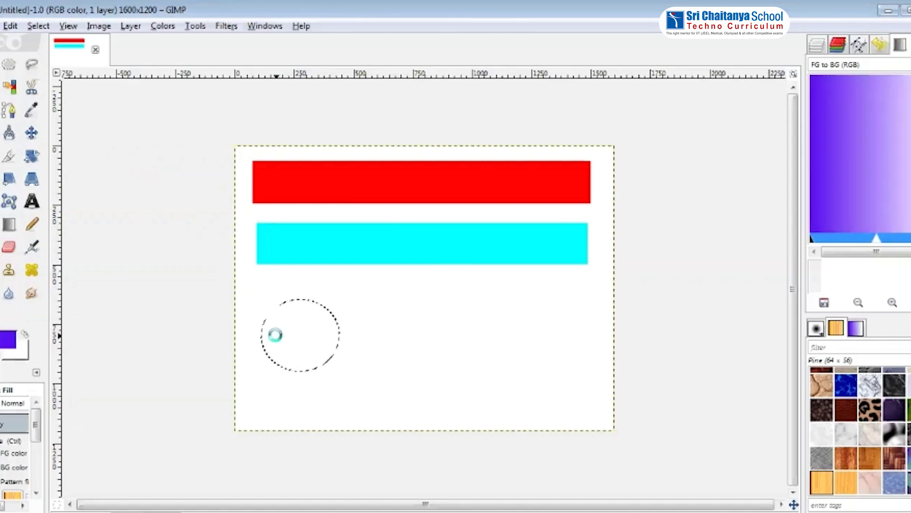
pyautogui.click(276, 336)
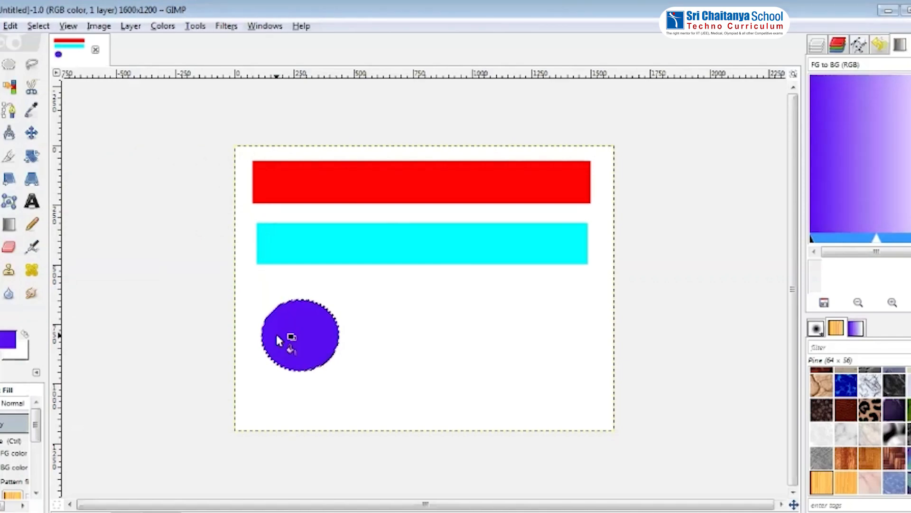
# Draw an oval selection to the right of the violet circle with the Ellipse Select tool
pyautogui.click(10, 65)
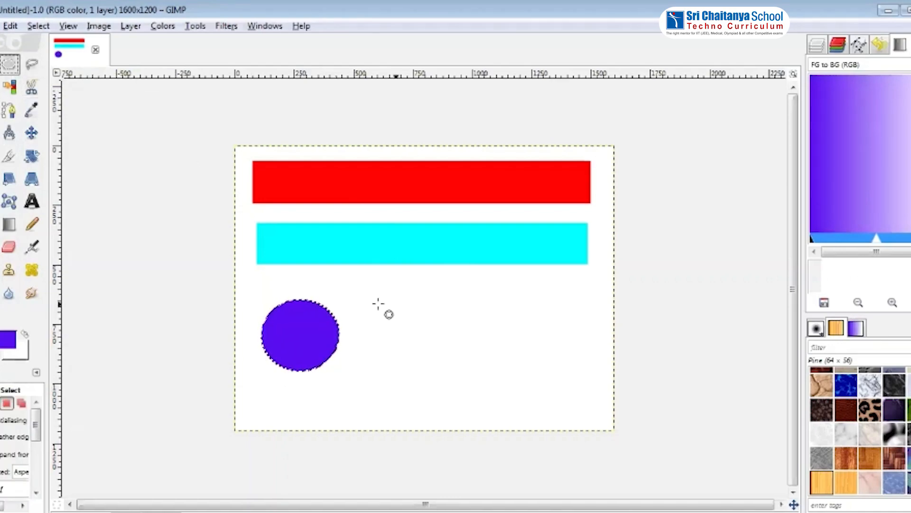
pyautogui.moveTo(396, 336); pyautogui.dragTo(438, 363)
pyautogui.moveTo(467, 379); pyautogui.dragTo(478, 383)
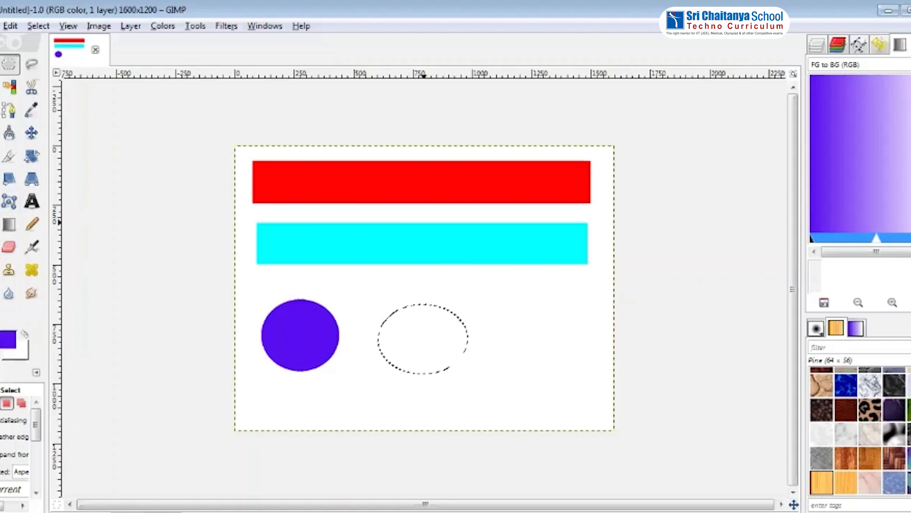
# Set the foreground colour to yellow (ffff00) and bucket-fill the oval selection
pyautogui.click(1, 224)
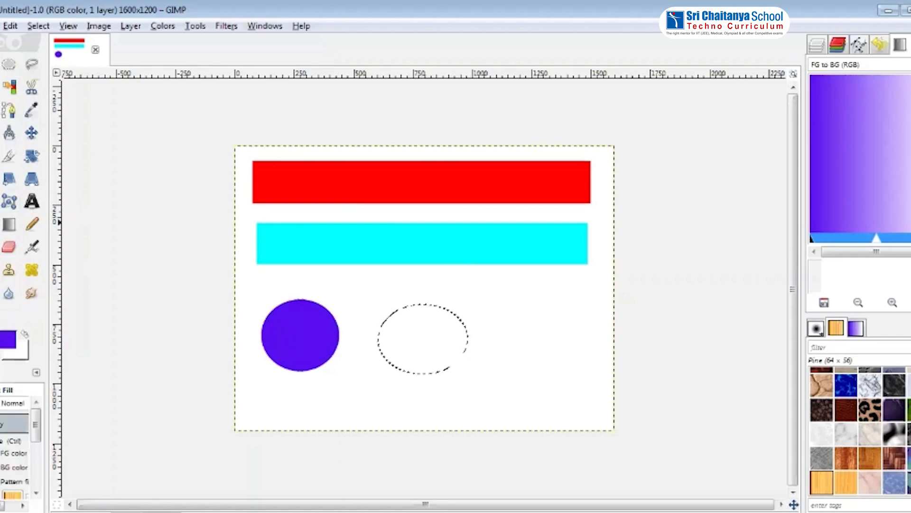
pyautogui.click(10, 339)
pyautogui.click(223, 309)
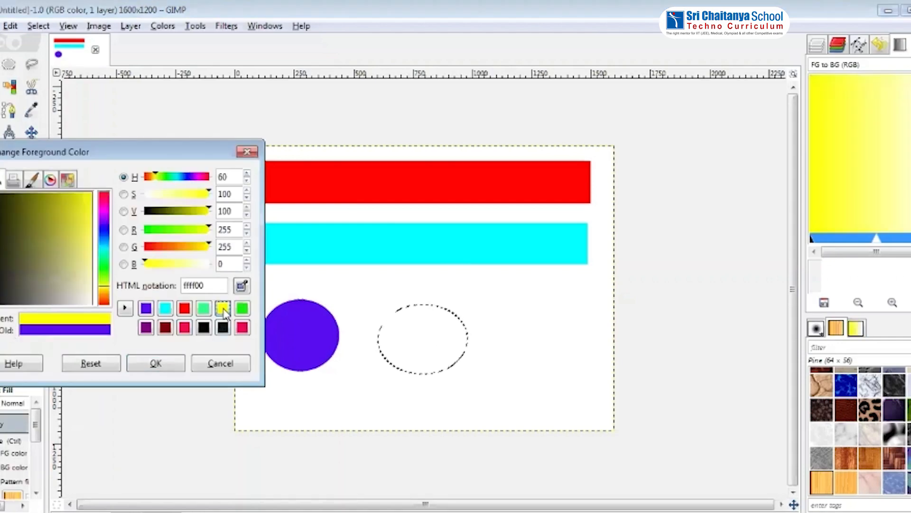
pyautogui.click(148, 362)
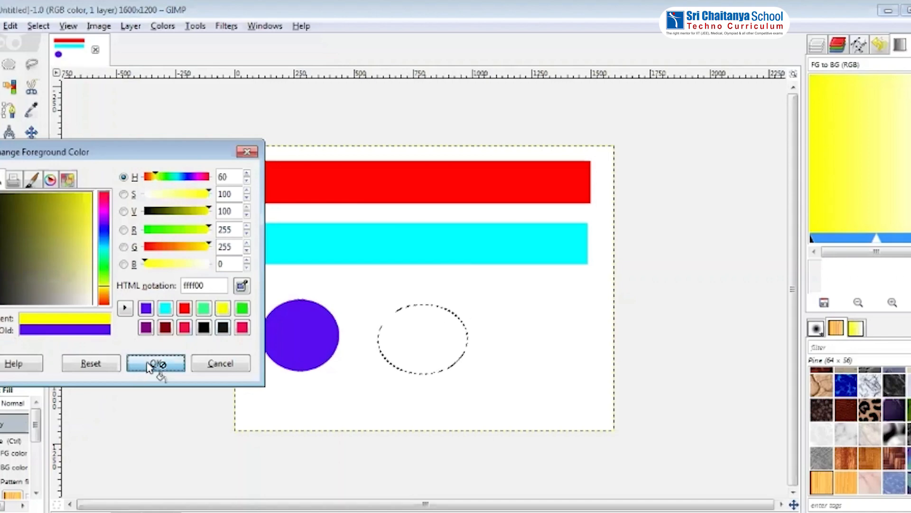
pyautogui.click(398, 335)
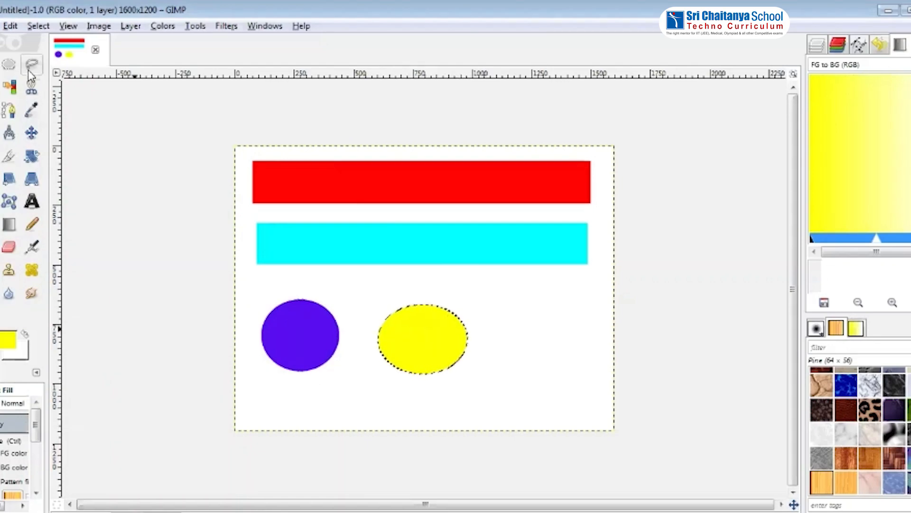
# Draw a small oval selection with Ellipse Select to the right of the yellow oval
pyautogui.click(9, 64)
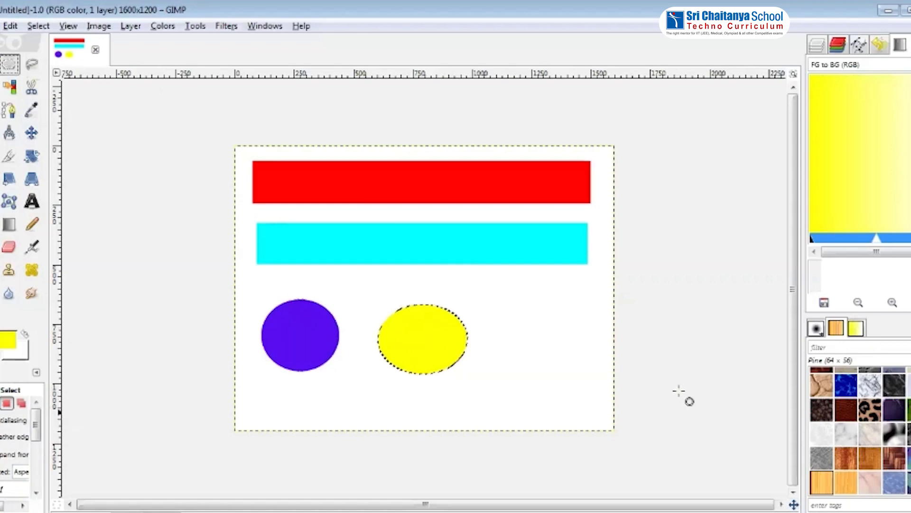
pyautogui.moveTo(518, 315); pyautogui.dragTo(600, 387)
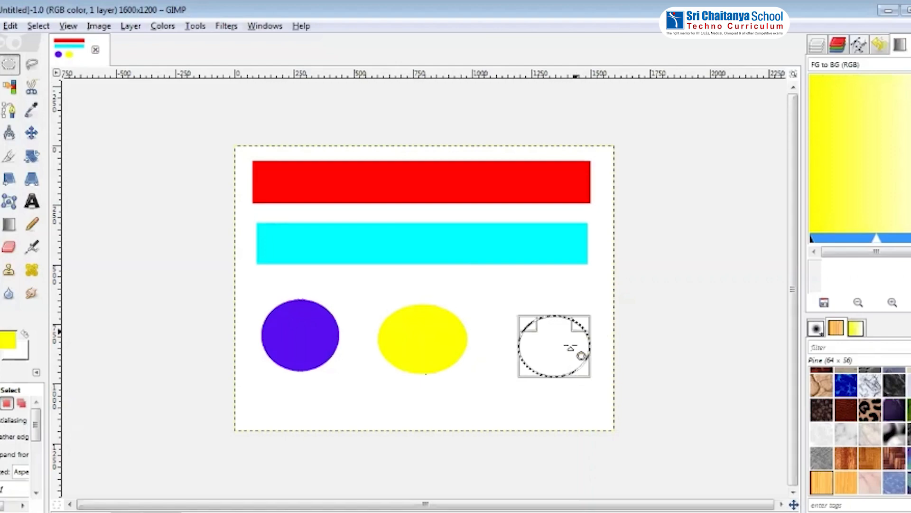
pyautogui.click(554, 321)
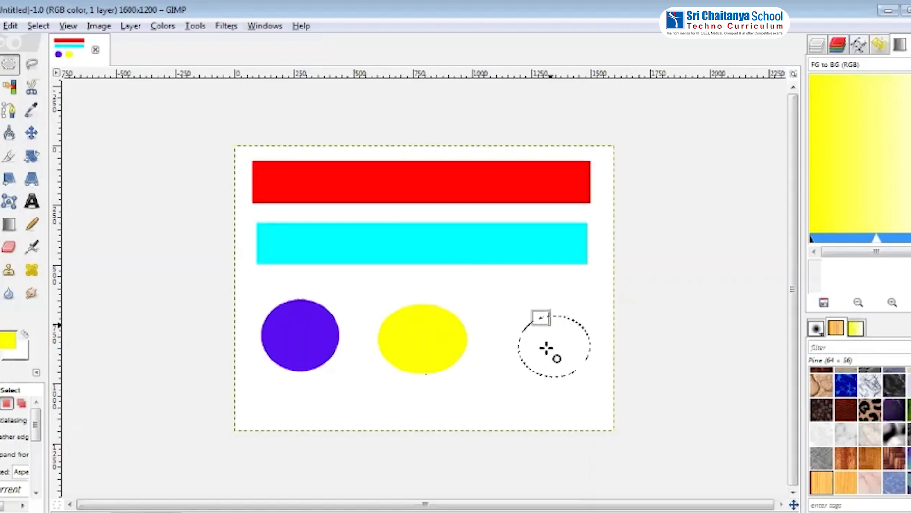
pyautogui.moveTo(547, 348); pyautogui.dragTo(588, 374)
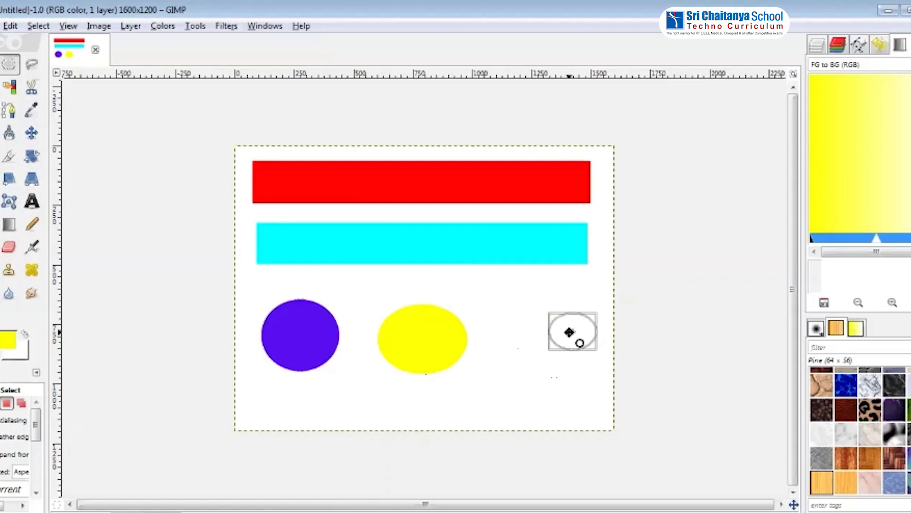
pyautogui.click(569, 332)
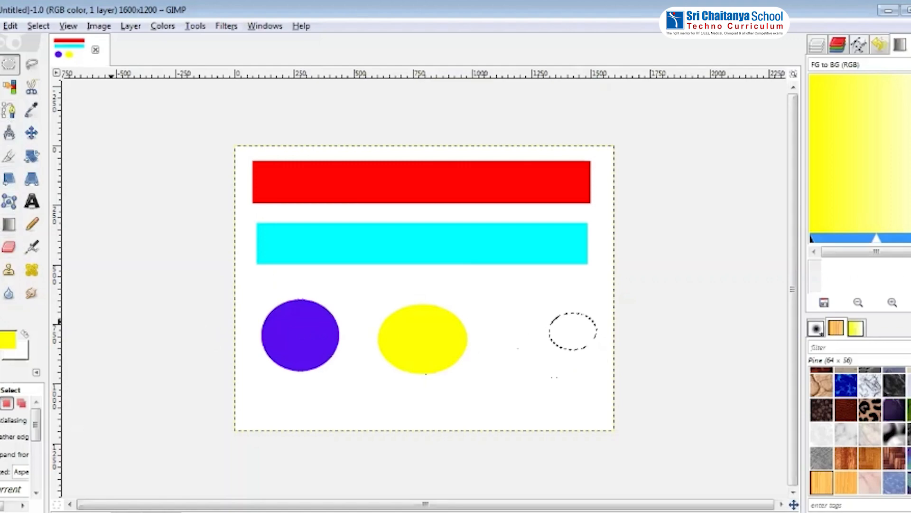
# Switch to Bucket Fill and set the foreground colour to green (30ff85)
pyautogui.hotkey('shift', 'b')
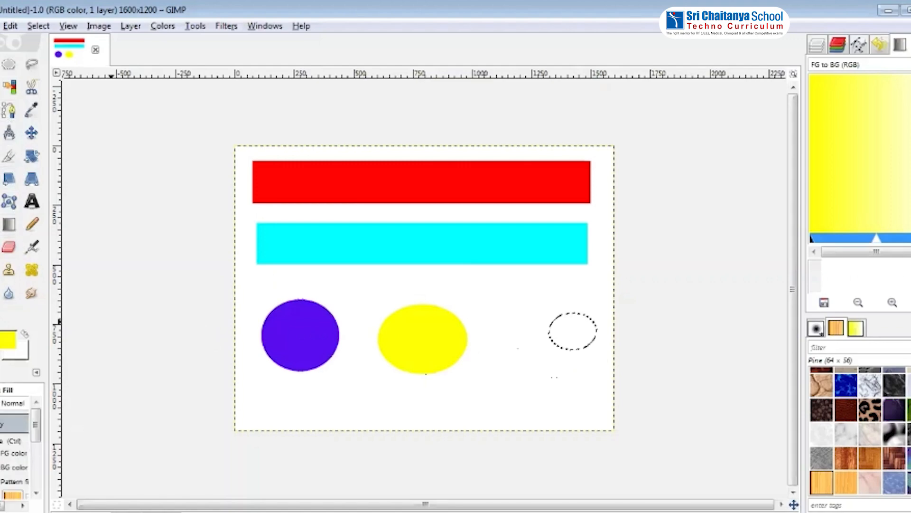
pyautogui.click(11, 341)
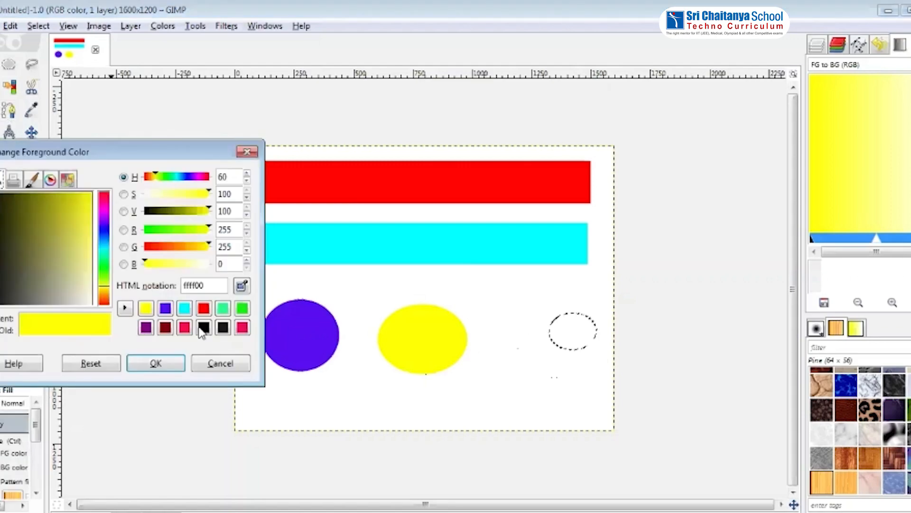
pyautogui.click(224, 311)
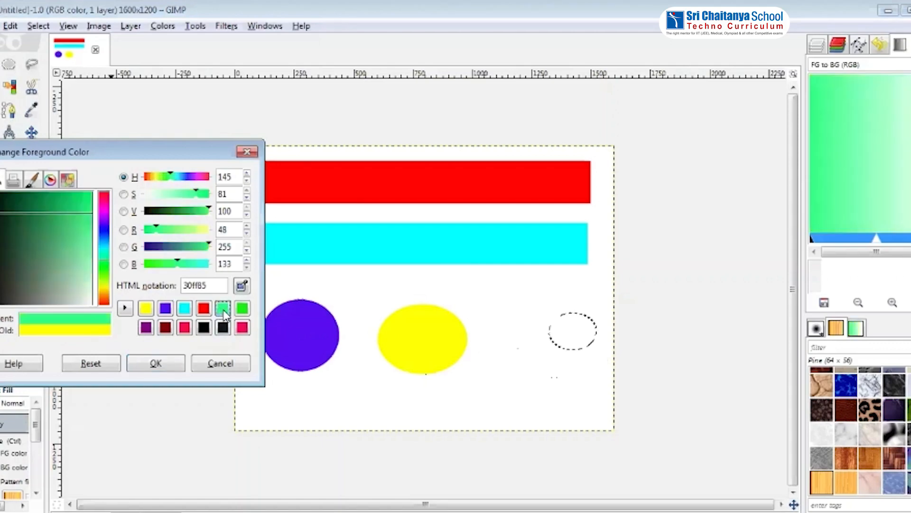
pyautogui.click(156, 364)
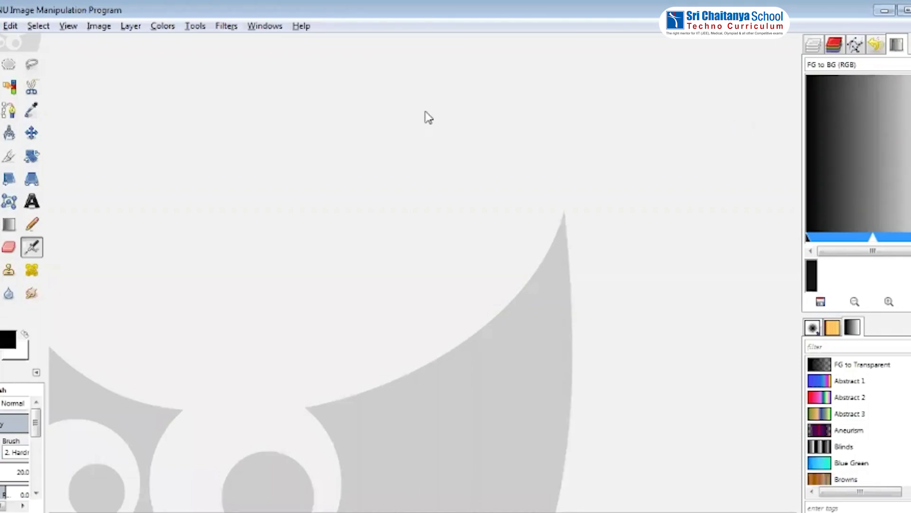
# Open the recently used image -1472018752.jpg
pyautogui.click(0, 25)
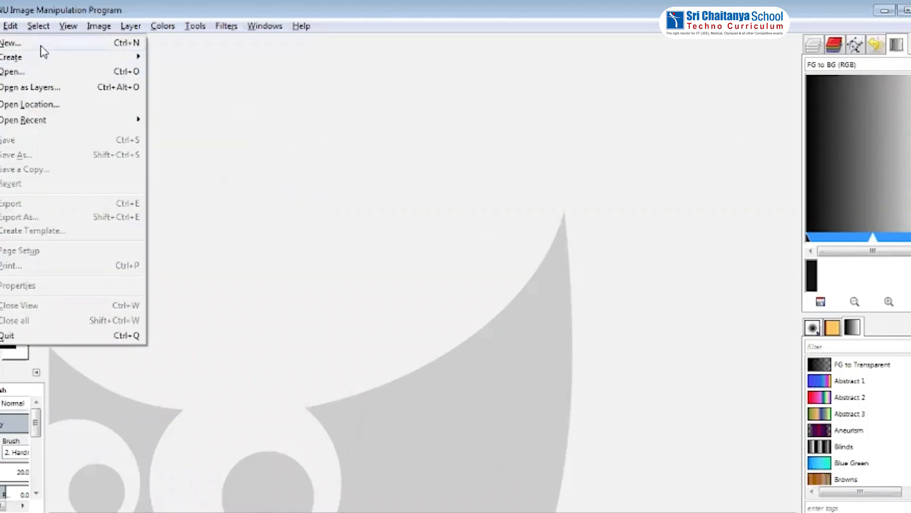
pyautogui.click(44, 74)
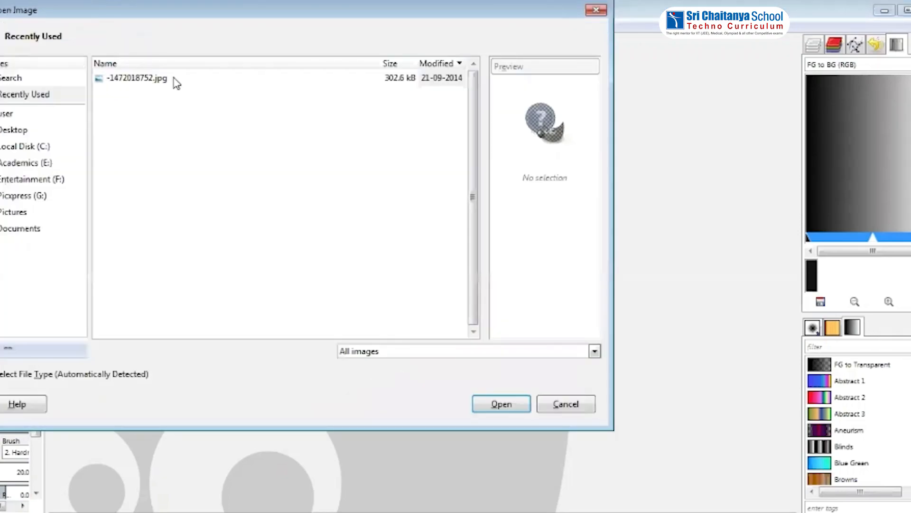
pyautogui.click(164, 81)
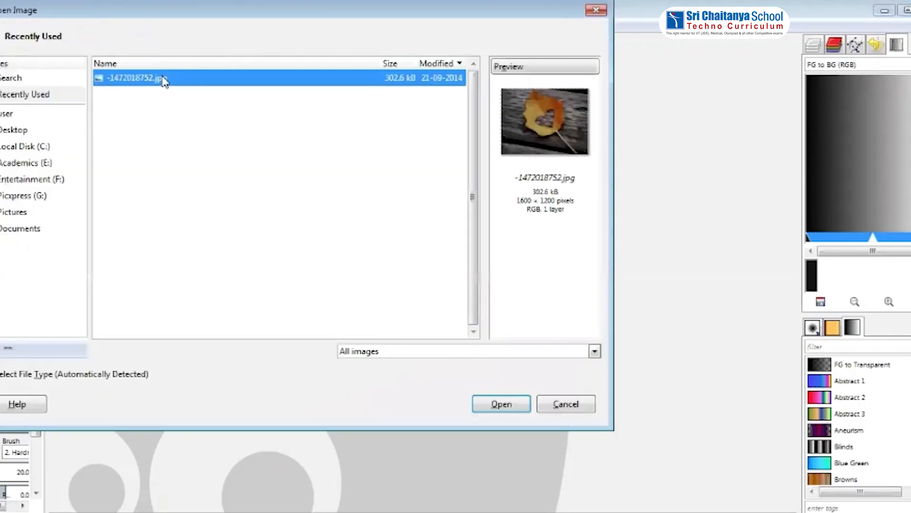
pyautogui.click(506, 406)
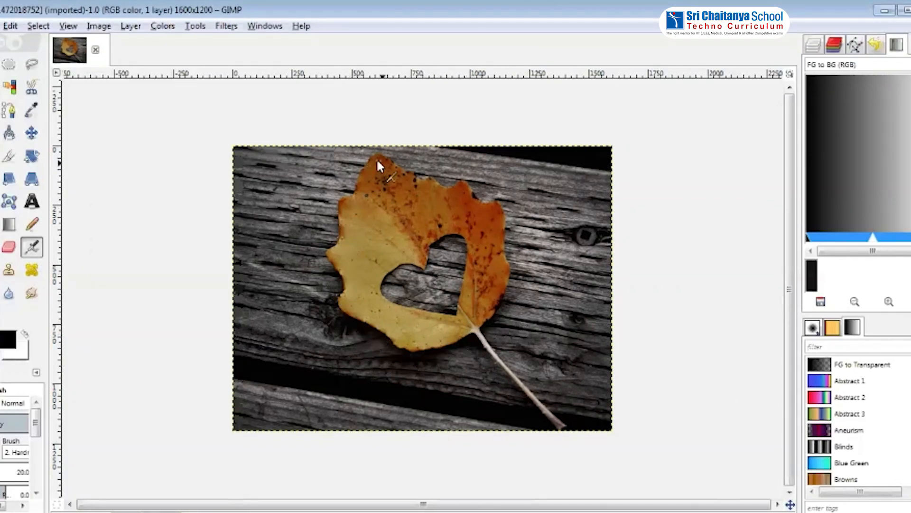
# Trace around the leaf's outline with Intelligent Scissors and convert the closed path into a selection
pyautogui.click(33, 93)
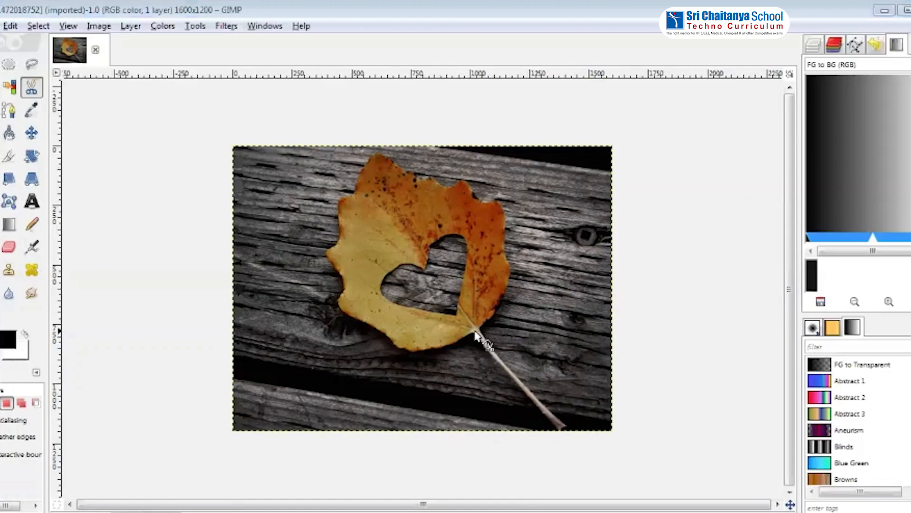
pyautogui.click(474, 330)
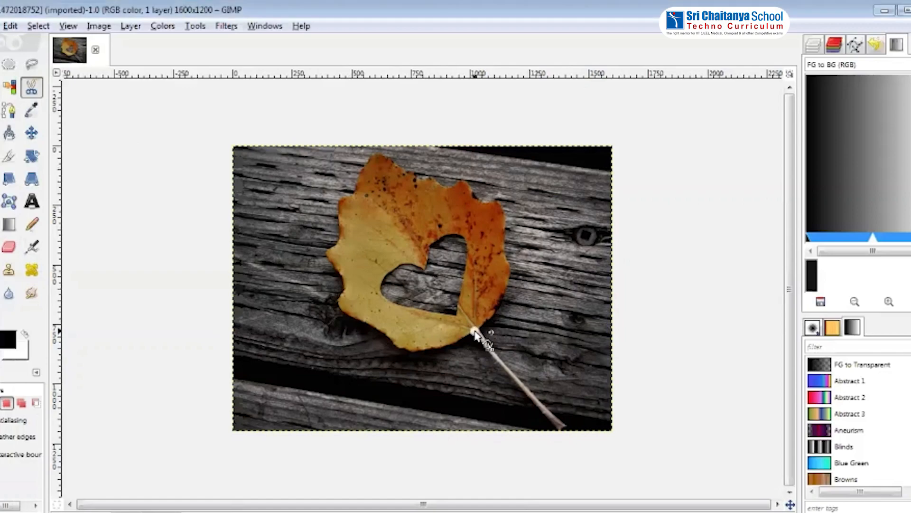
pyautogui.click(450, 341)
pyautogui.click(407, 350)
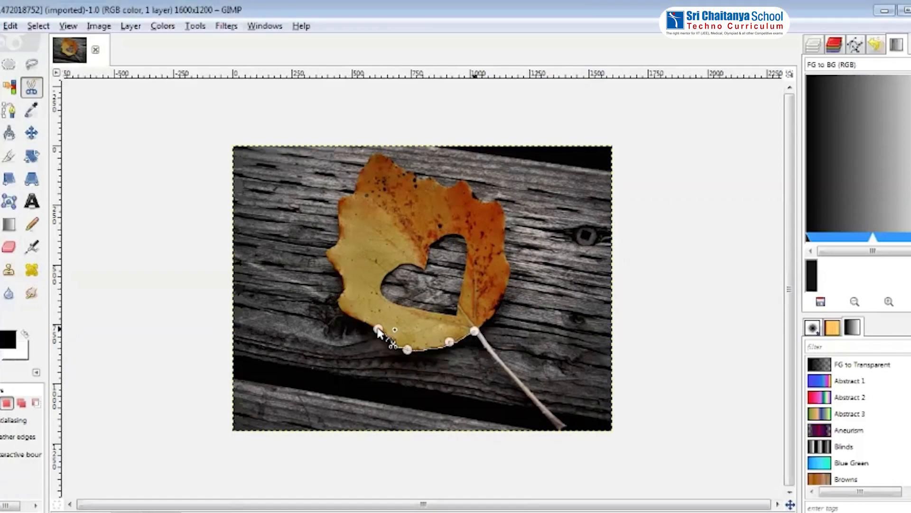
pyautogui.click(342, 310)
pyautogui.click(344, 287)
pyautogui.click(333, 265)
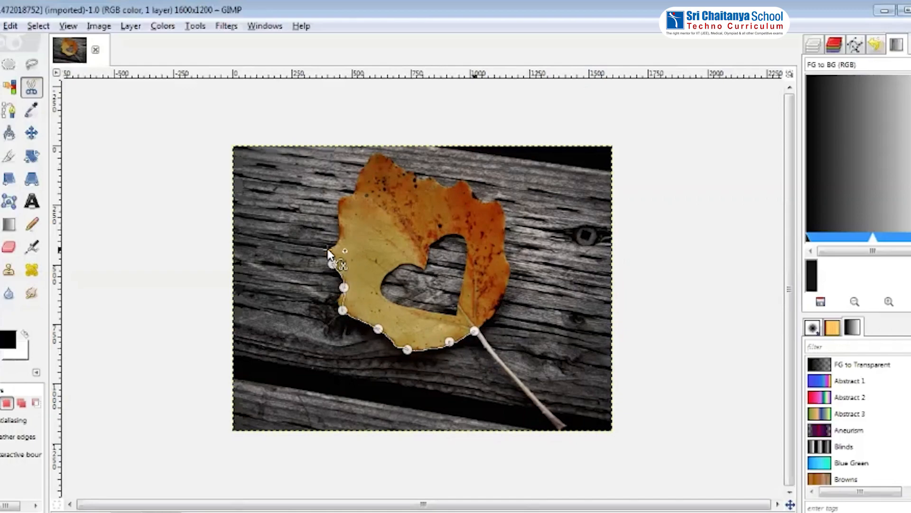
pyautogui.click(327, 250)
pyautogui.click(337, 236)
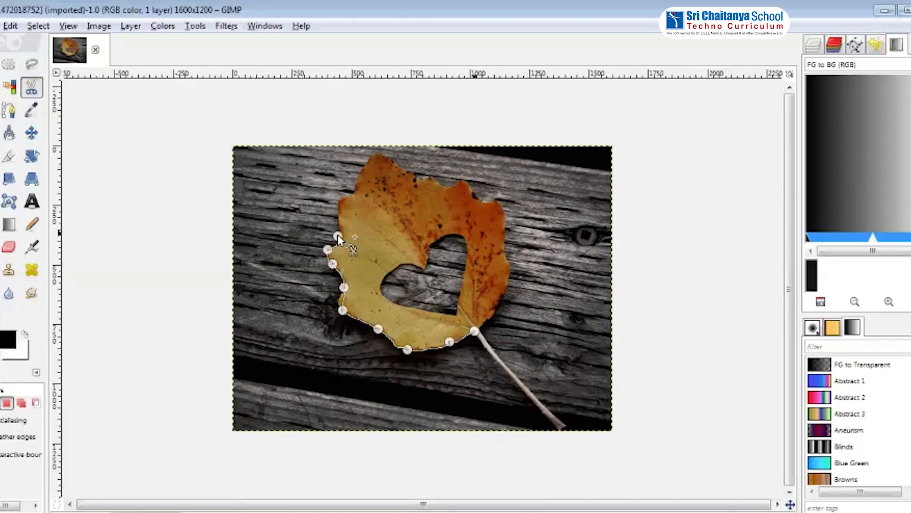
pyautogui.click(344, 199)
pyautogui.click(352, 194)
pyautogui.click(380, 153)
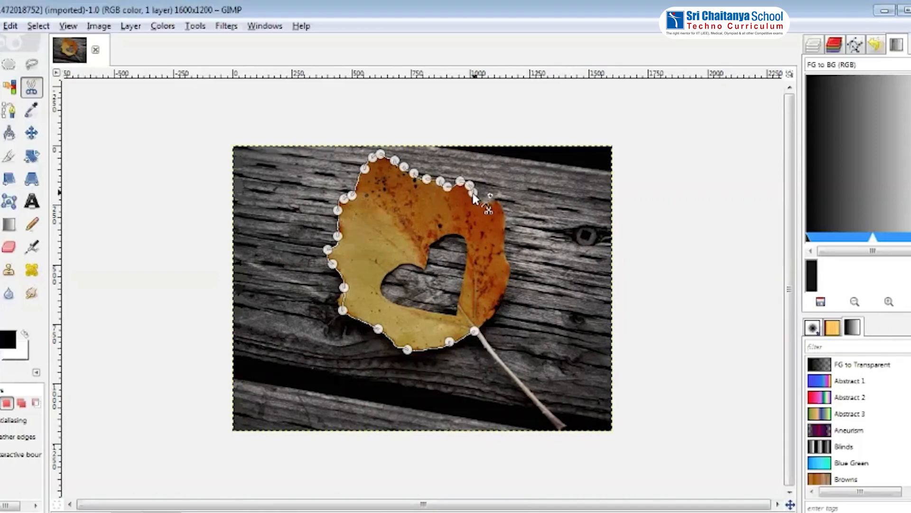
pyautogui.click(497, 203)
pyautogui.click(505, 229)
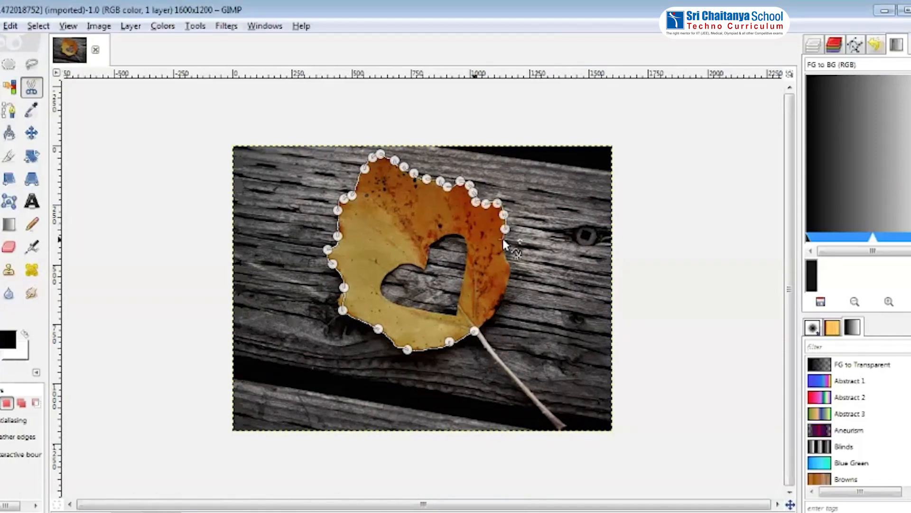
pyautogui.click(503, 240)
pyautogui.click(502, 251)
pyautogui.click(505, 259)
pyautogui.click(506, 268)
pyautogui.click(506, 278)
pyautogui.click(504, 288)
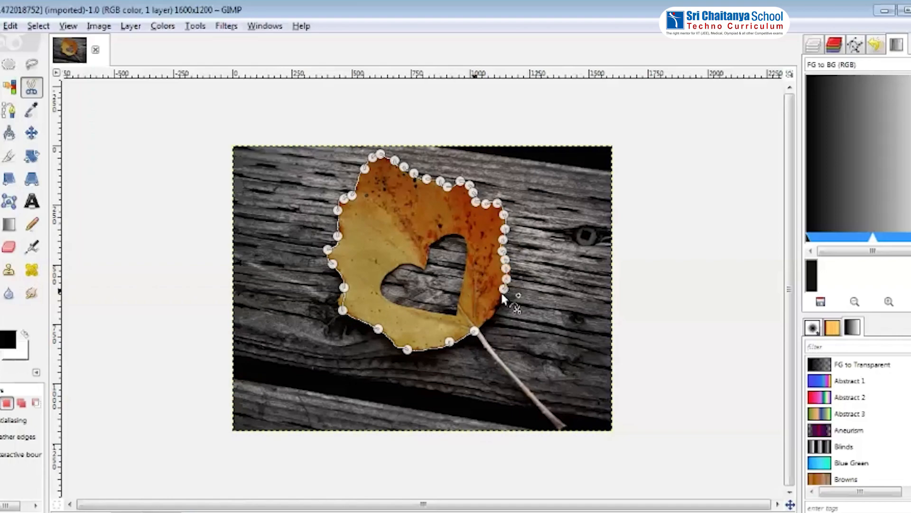
pyautogui.click(497, 296)
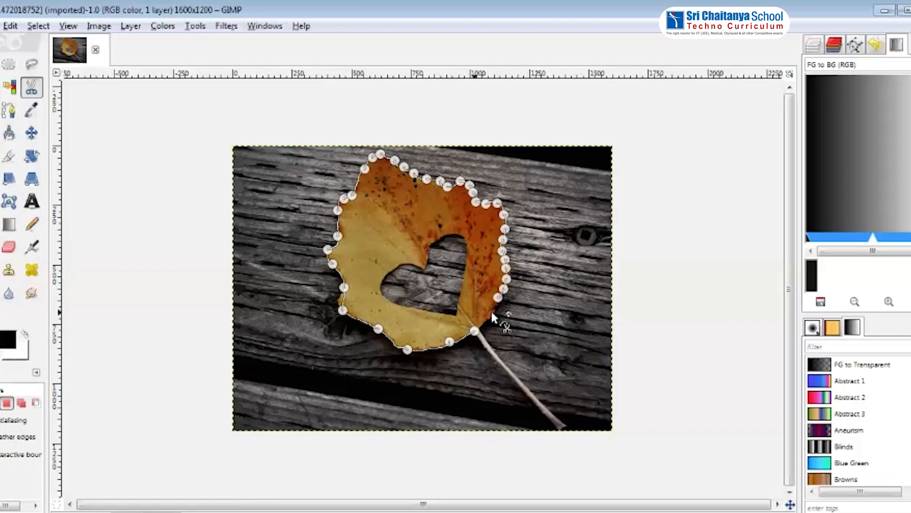
pyautogui.click(491, 312)
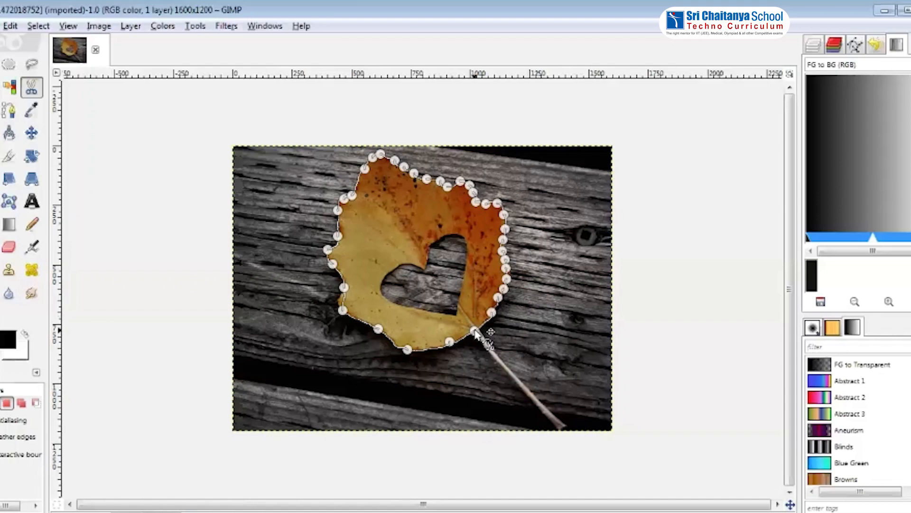
pyautogui.click(379, 241)
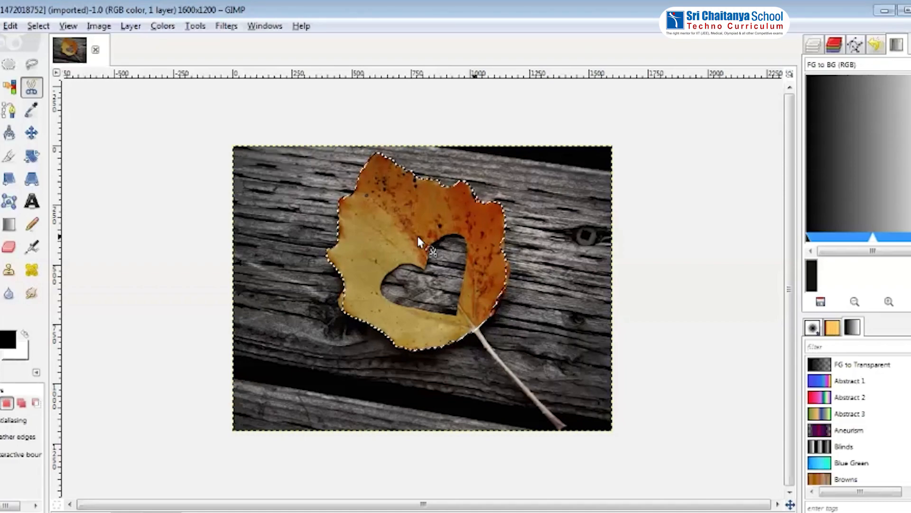
# Copy the selected leaf
pyautogui.rightClick(486, 226)
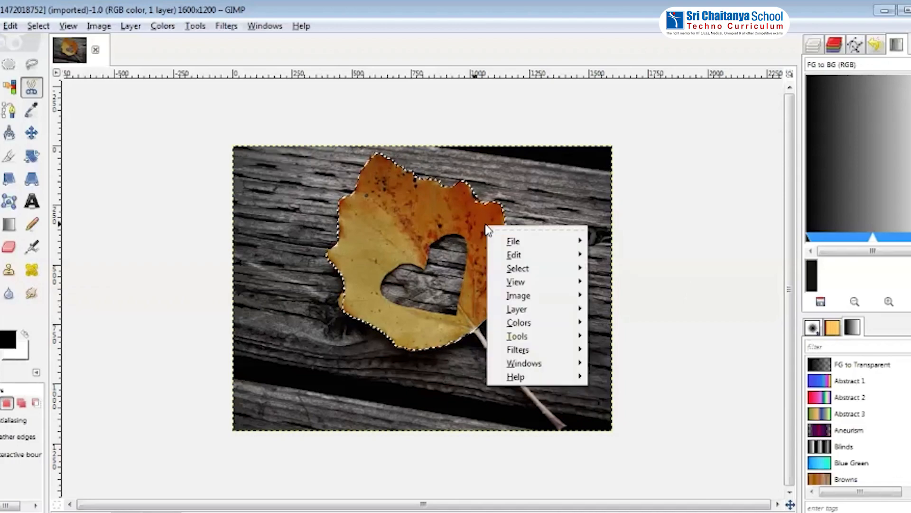
pyautogui.click(506, 255)
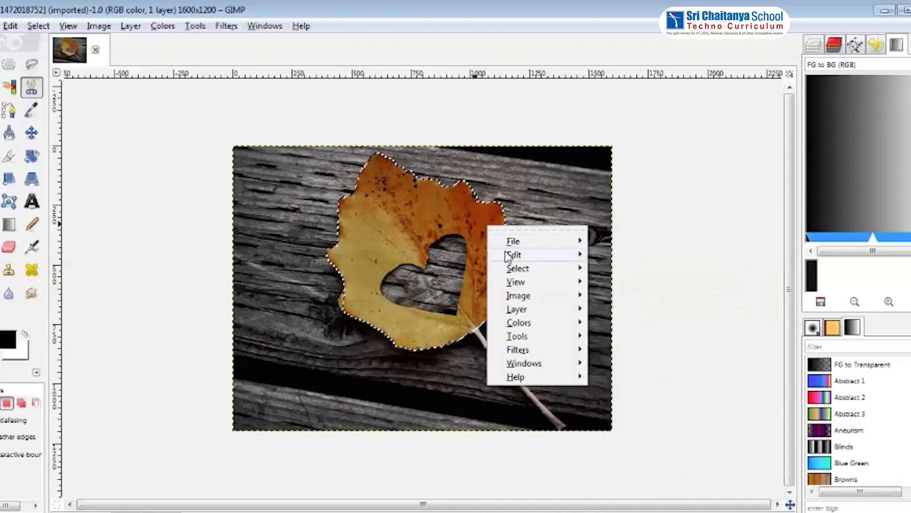
pyautogui.moveTo(580, 257)
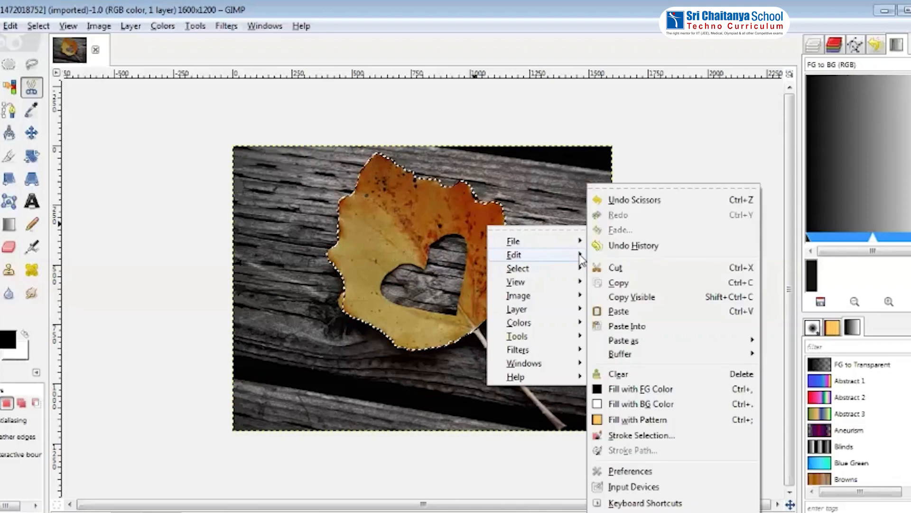
pyautogui.click(627, 286)
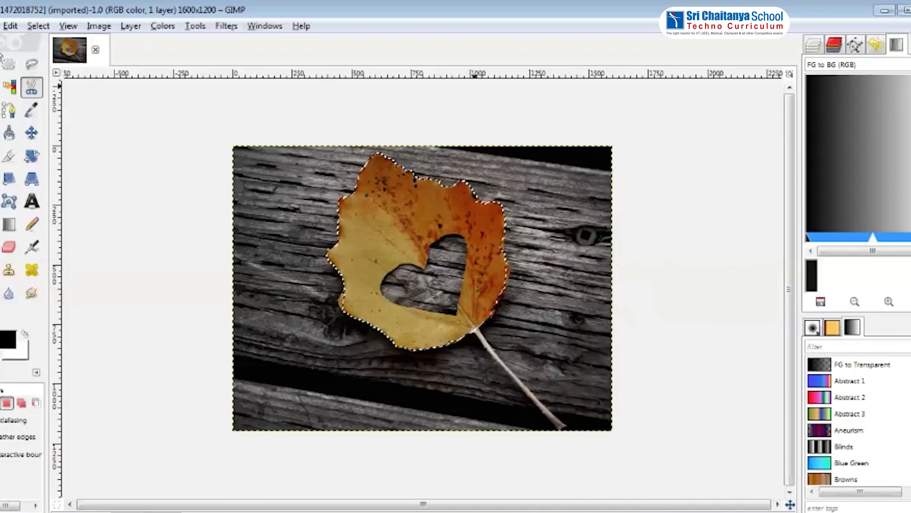
# Create a new image using the 800x600 template
pyautogui.hotkey('alt', 'f')
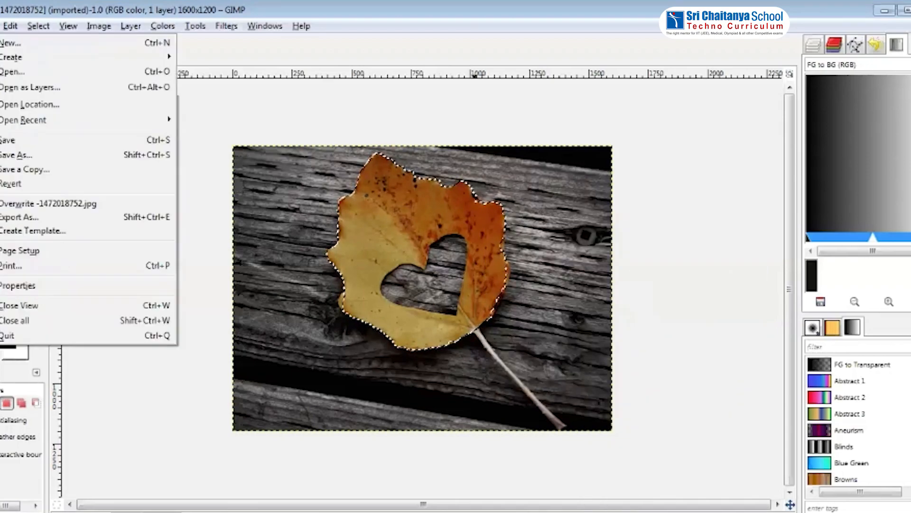
pyautogui.click(4, 43)
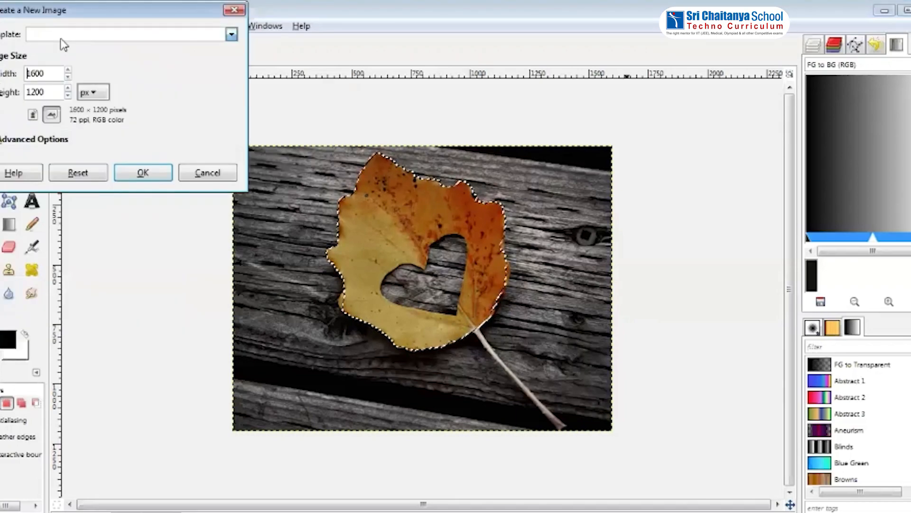
pyautogui.click(63, 45)
pyautogui.click(57, 65)
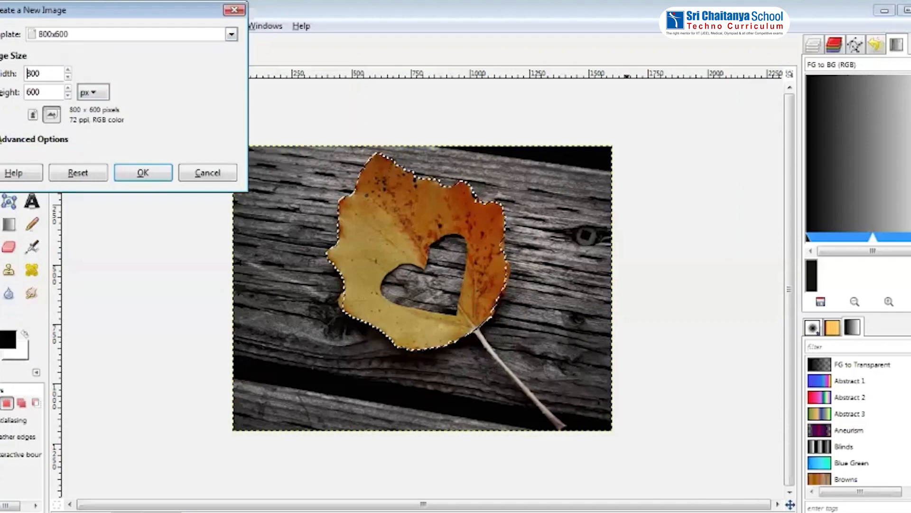
pyautogui.click(33, 140)
pyautogui.click(138, 301)
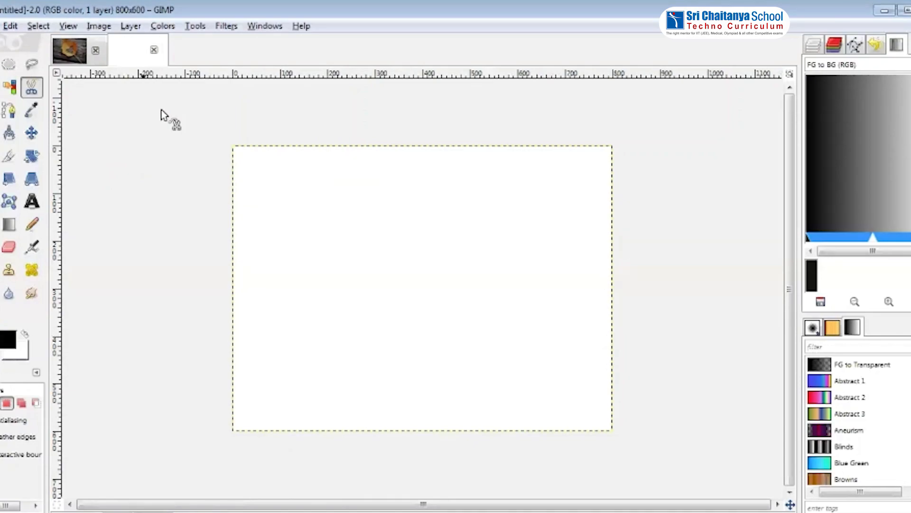
# Set the background colour to f10a4c and bucket-fill the new 800x600 image with it
pyautogui.click(21, 356)
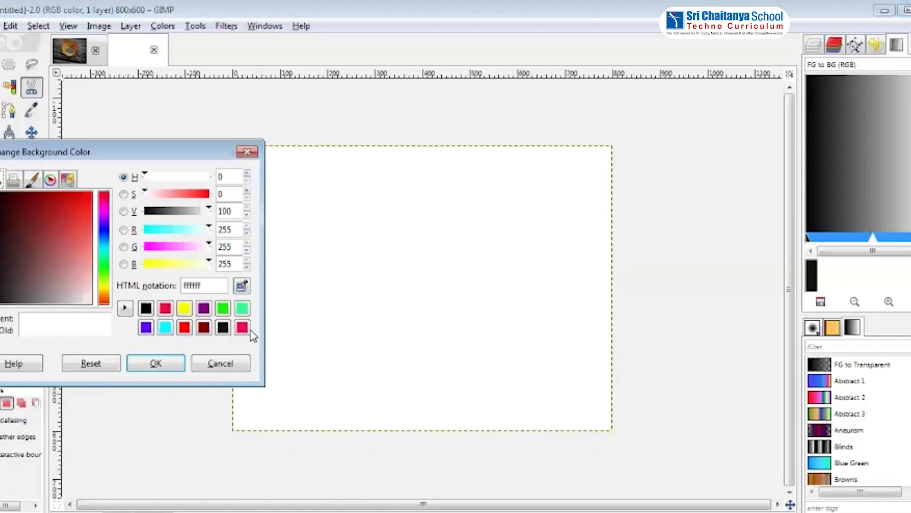
pyautogui.click(223, 311)
pyautogui.click(242, 327)
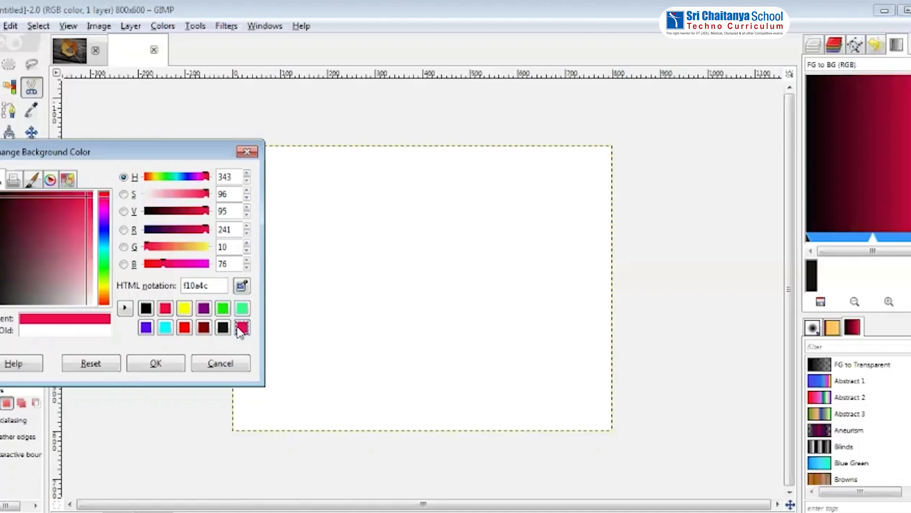
pyautogui.click(159, 369)
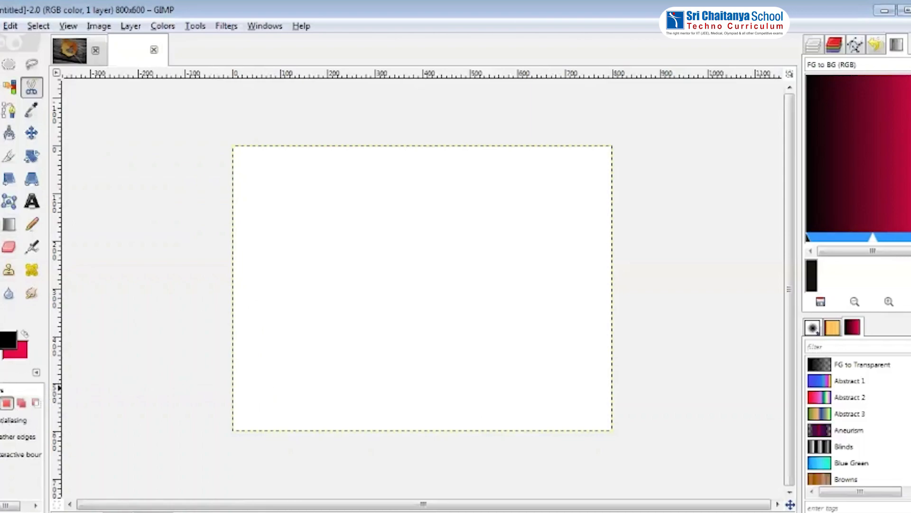
pyautogui.click(2, 227)
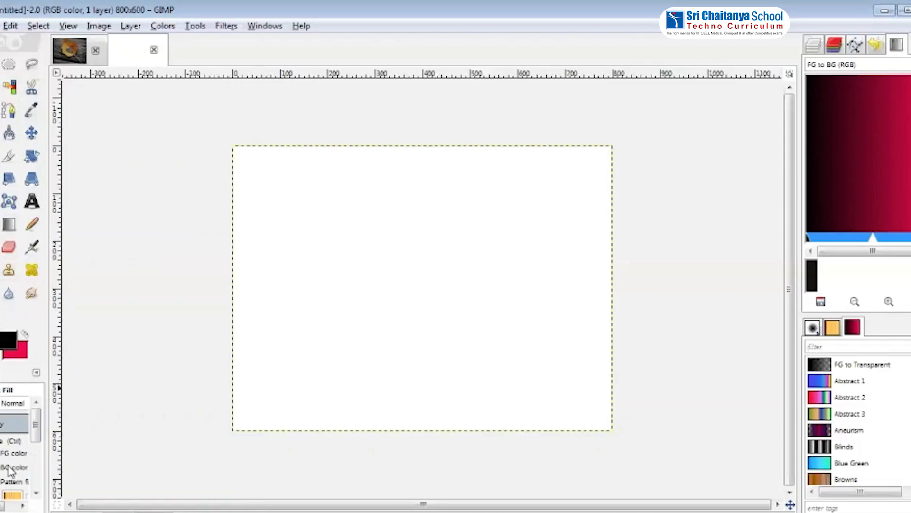
pyautogui.click(386, 289)
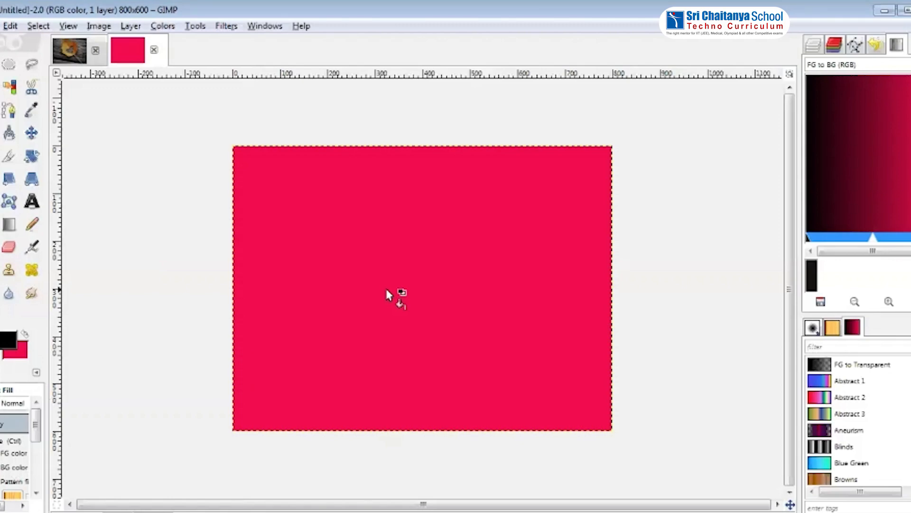
pyautogui.rightClick(380, 240)
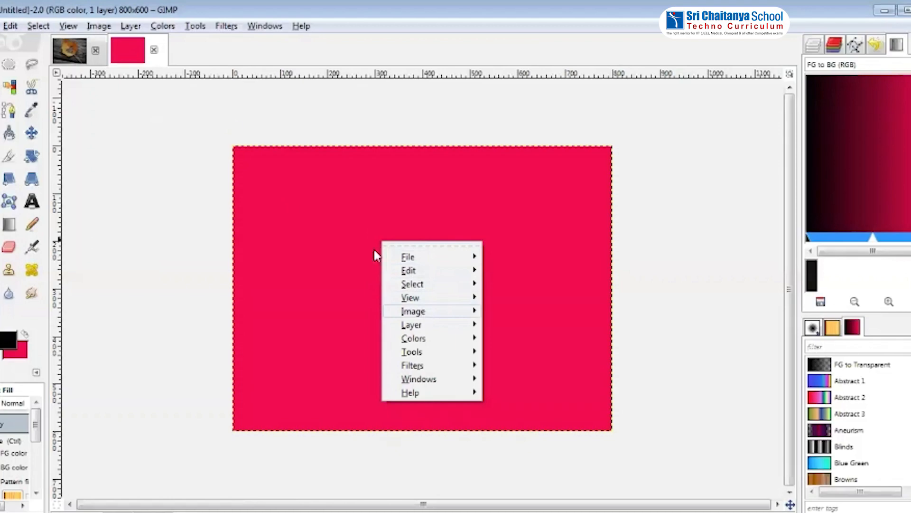
pyautogui.click(232, 120)
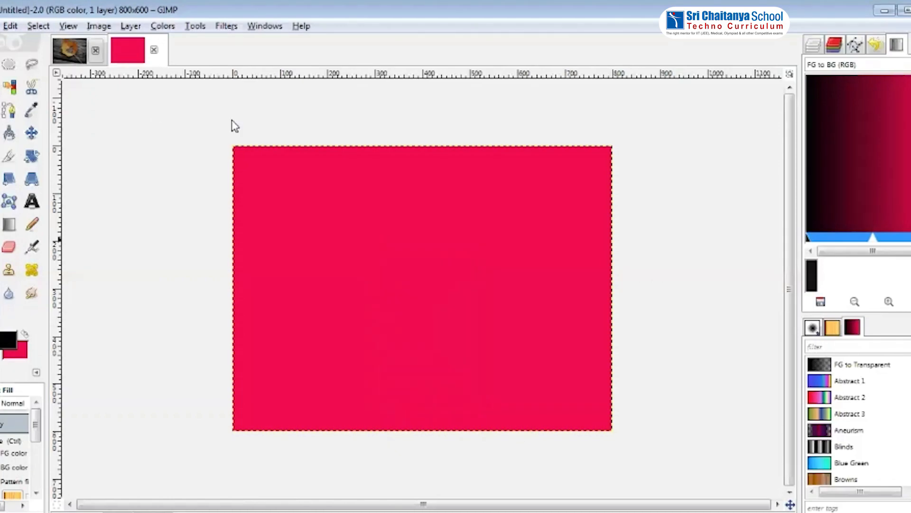
pyautogui.hotkey('alt', '1')
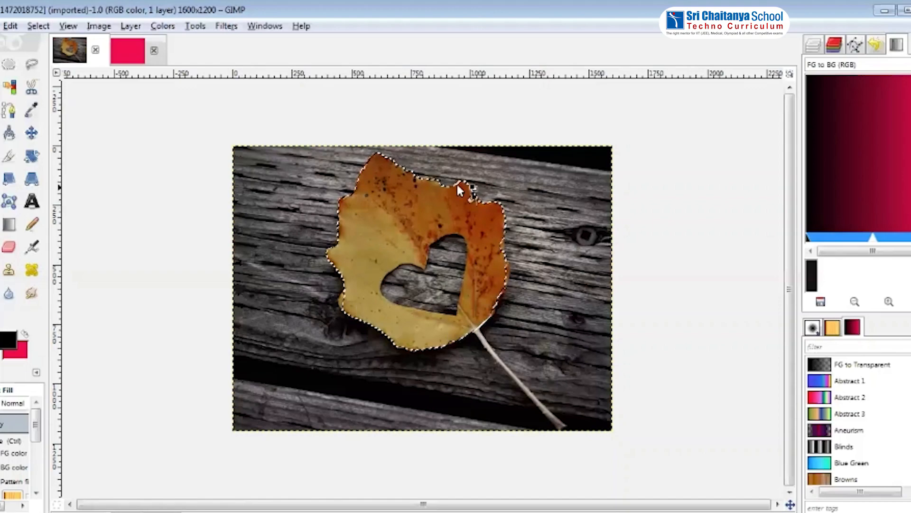
pyautogui.hotkey('alt', '2')
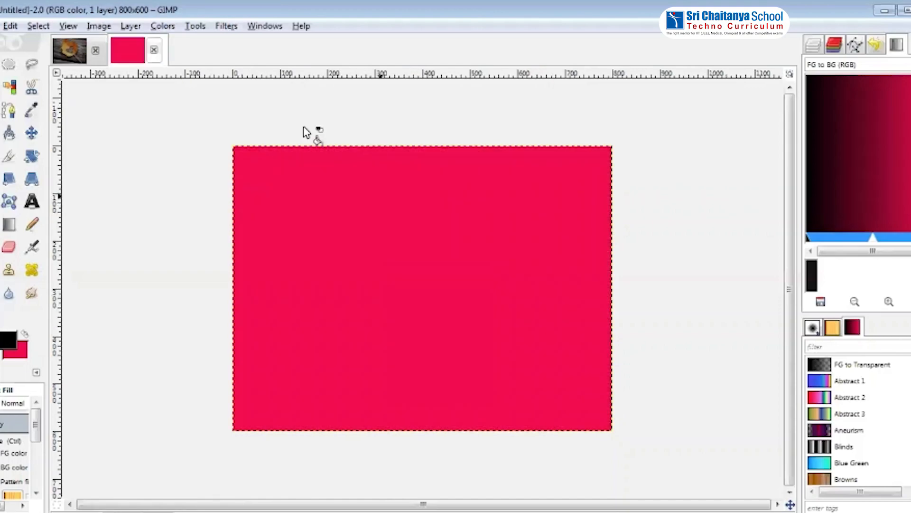
# Paste the copied leaf into the red image
pyautogui.rightClick(378, 237)
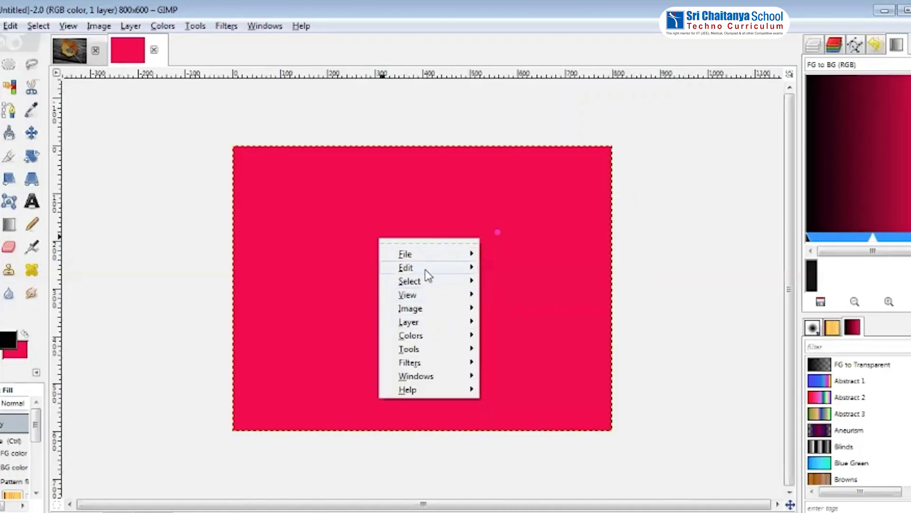
pyautogui.moveTo(427, 270)
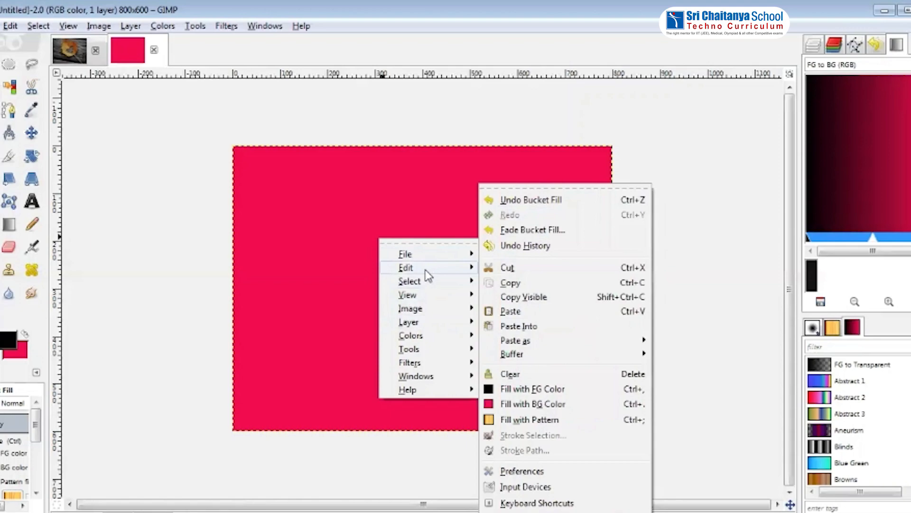
pyautogui.click(523, 311)
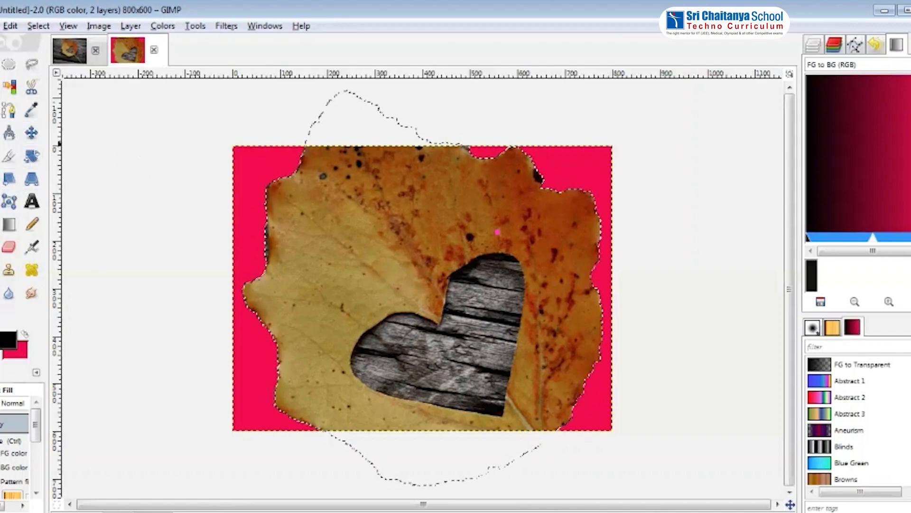
# Scale the pasted leaf down to about 420 x 377 pixels so it fits inside the red image
pyautogui.click(9, 181)
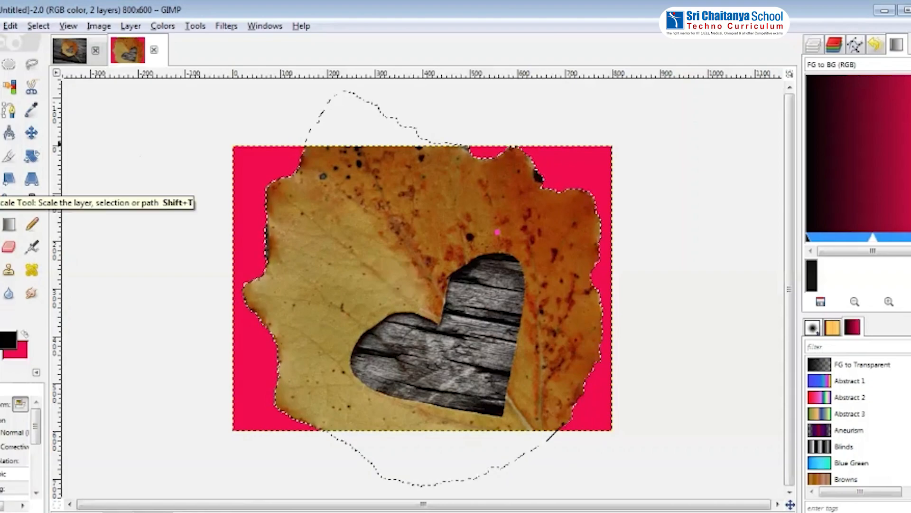
pyautogui.click(334, 240)
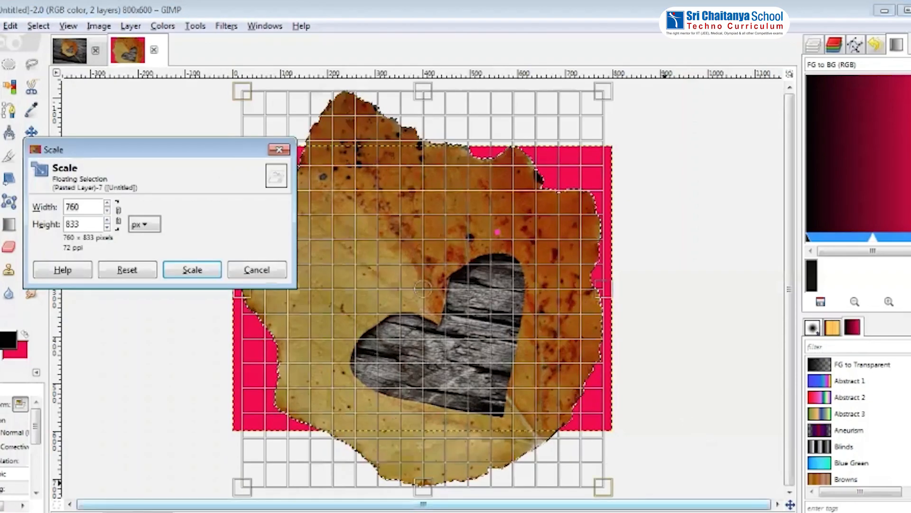
pyautogui.moveTo(428, 444); pyautogui.dragTo(436, 394)
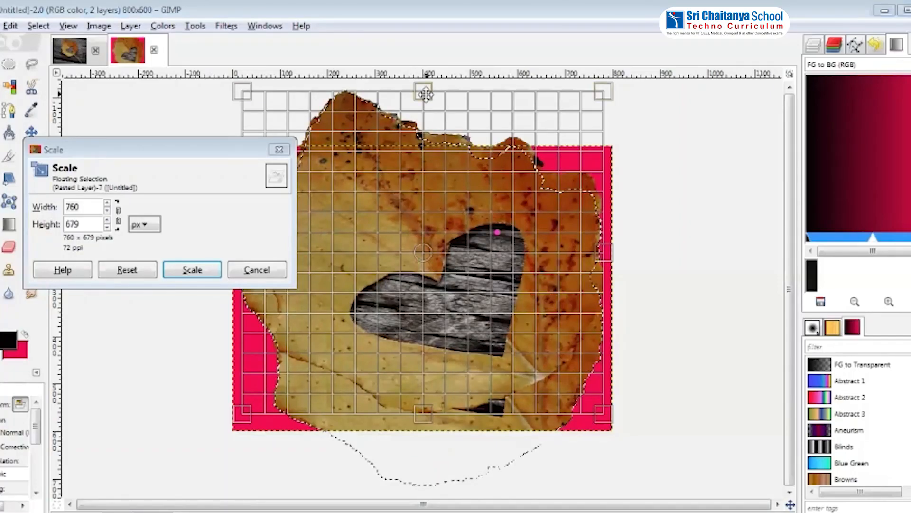
pyautogui.moveTo(425, 93); pyautogui.dragTo(425, 189)
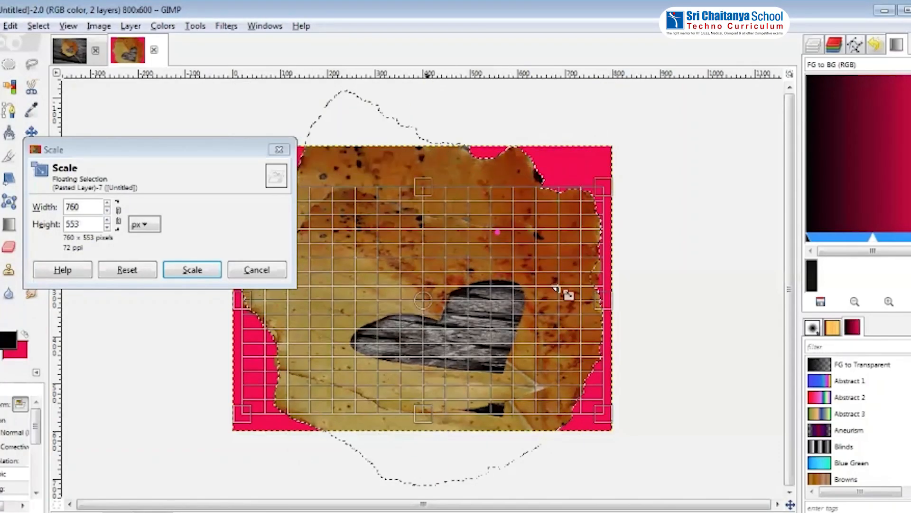
pyautogui.moveTo(568, 305); pyautogui.dragTo(547, 308)
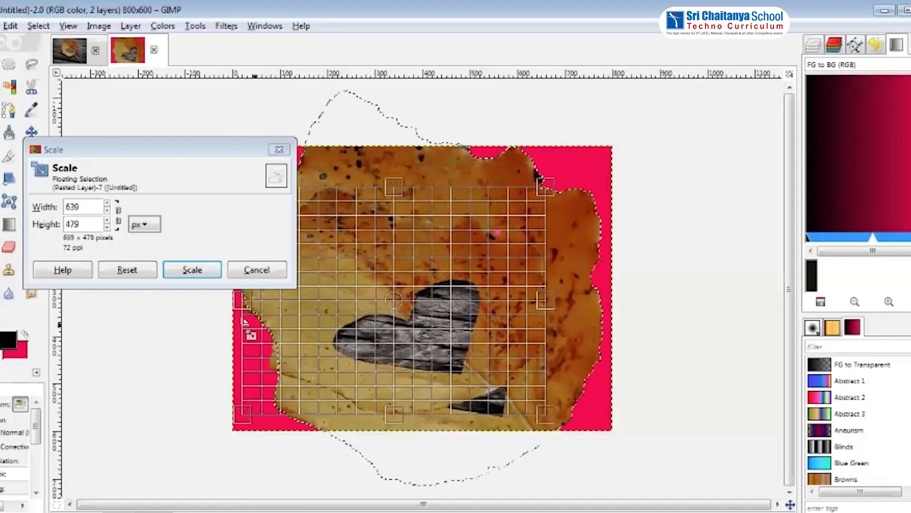
pyautogui.moveTo(243, 308); pyautogui.dragTo(303, 312)
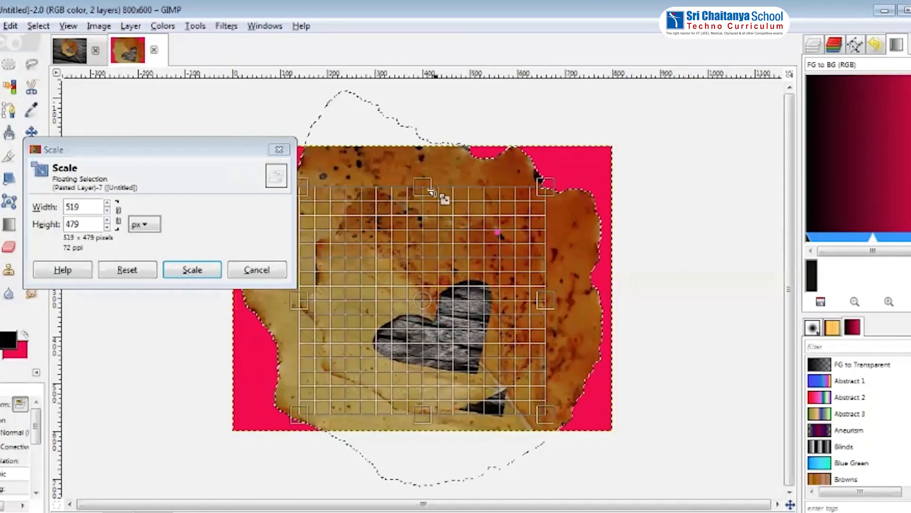
pyautogui.moveTo(427, 189); pyautogui.dragTo(427, 197)
pyautogui.moveTo(464, 273)
pyautogui.mouseDown()
pyautogui.moveTo(463, 254)
pyautogui.moveTo(468, 279)
pyautogui.mouseUp()
pyautogui.moveTo(435, 433); pyautogui.dragTo(440, 401)
pyautogui.moveTo(552, 286); pyautogui.dragTo(517, 287)
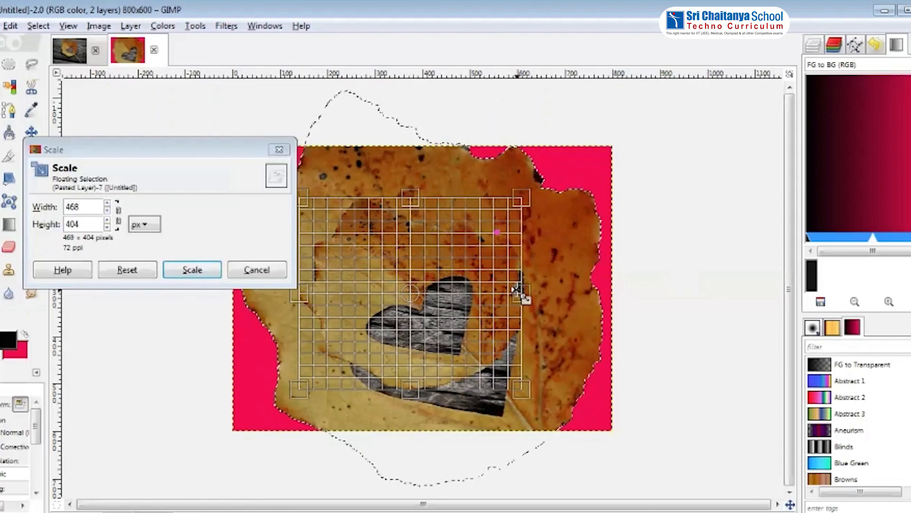
pyautogui.moveTo(519, 288); pyautogui.dragTo(498, 291)
pyautogui.moveTo(408, 414); pyautogui.dragTo(408, 401)
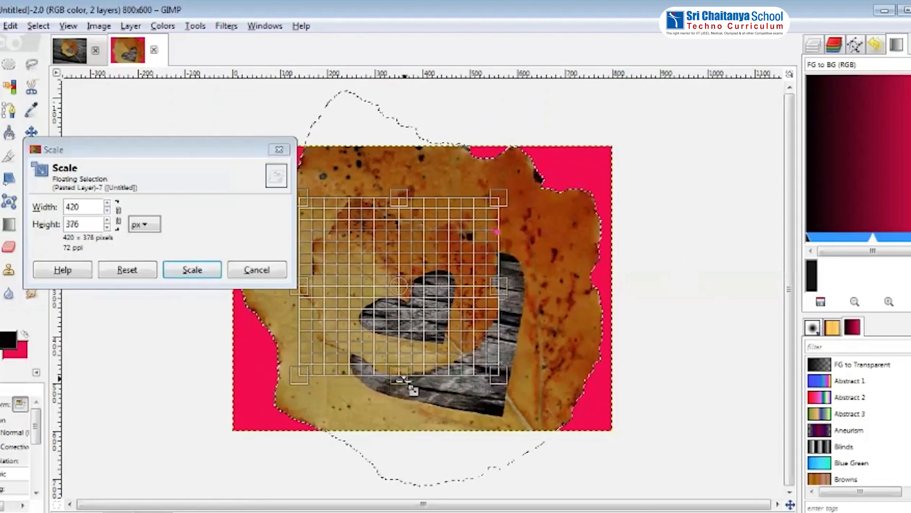
pyautogui.click(194, 273)
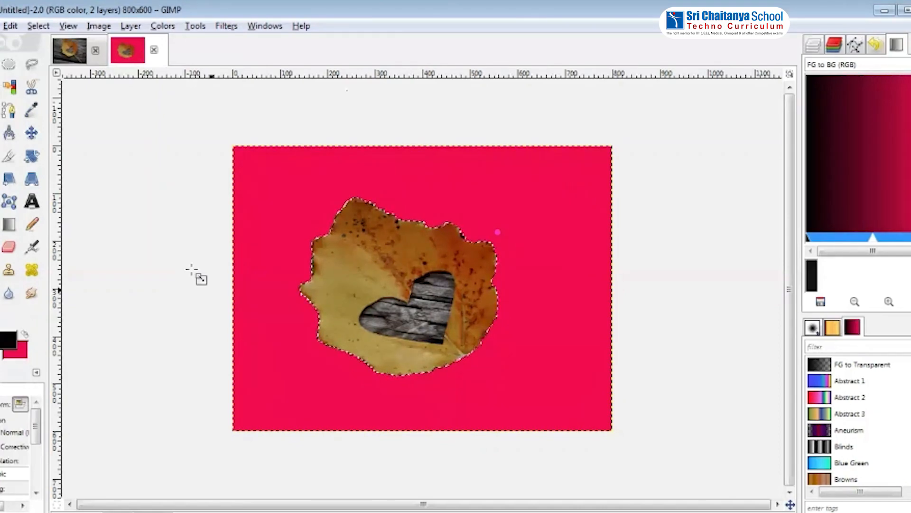
pyautogui.click(290, 174)
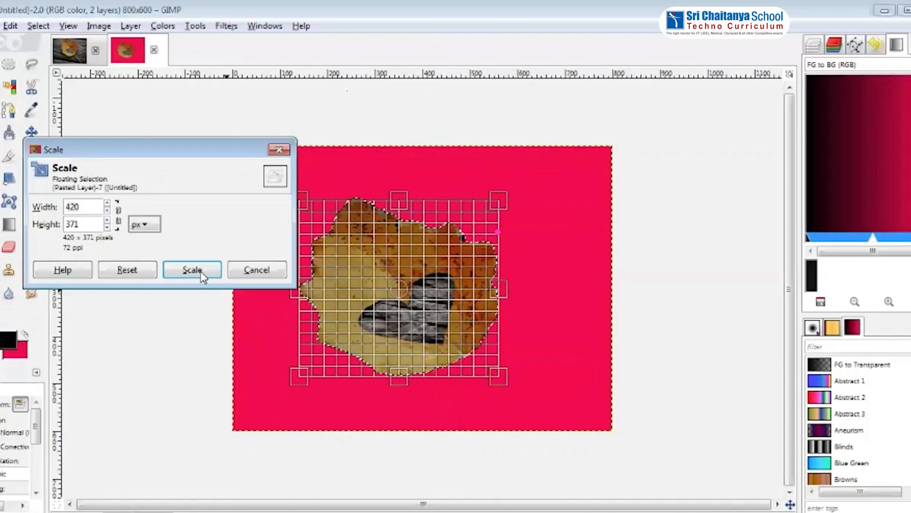
pyautogui.click(189, 271)
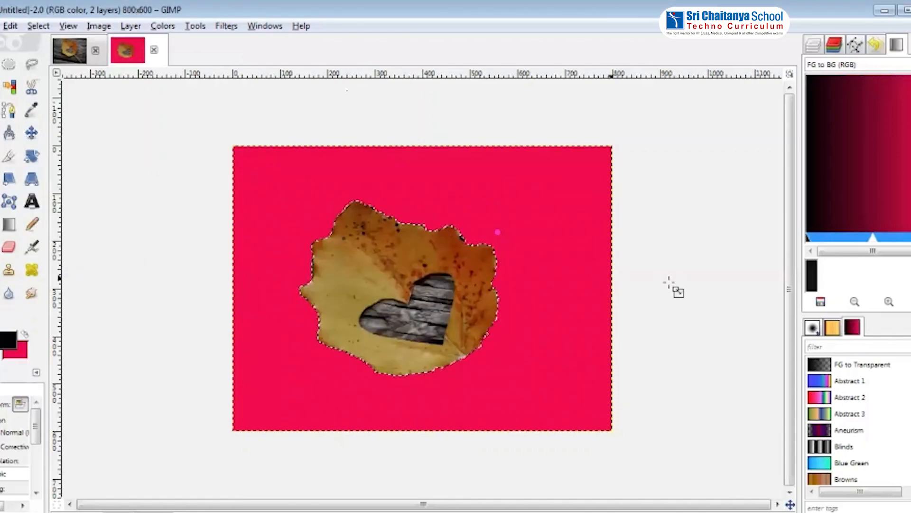
# Create another new image using the 800x600 template
pyautogui.click(2, 26)
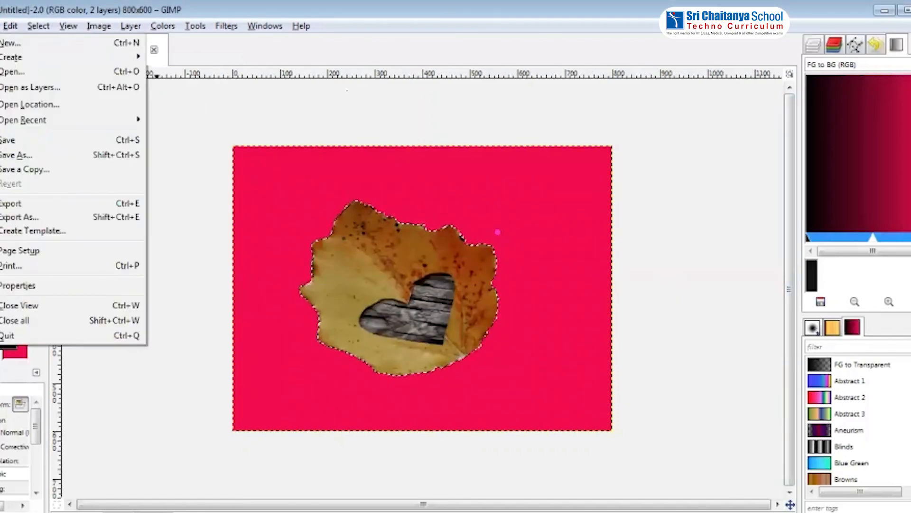
pyautogui.click(46, 42)
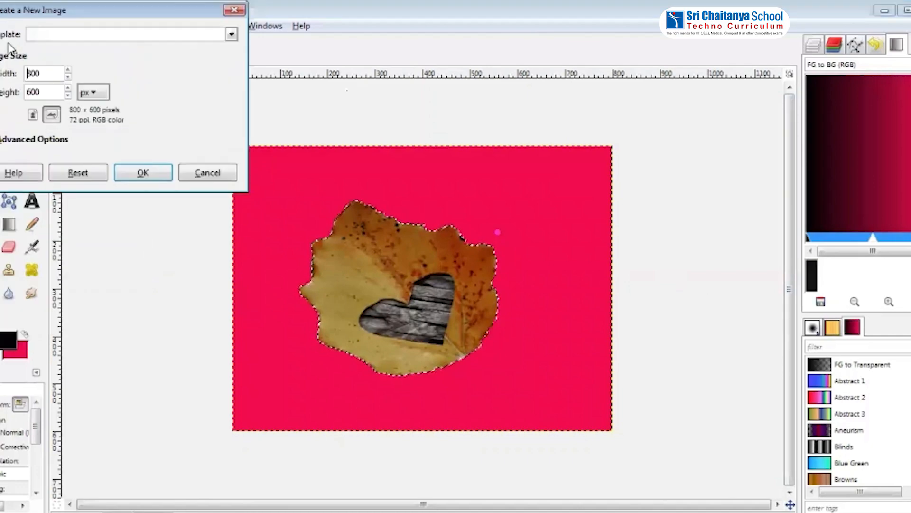
pyautogui.click(45, 36)
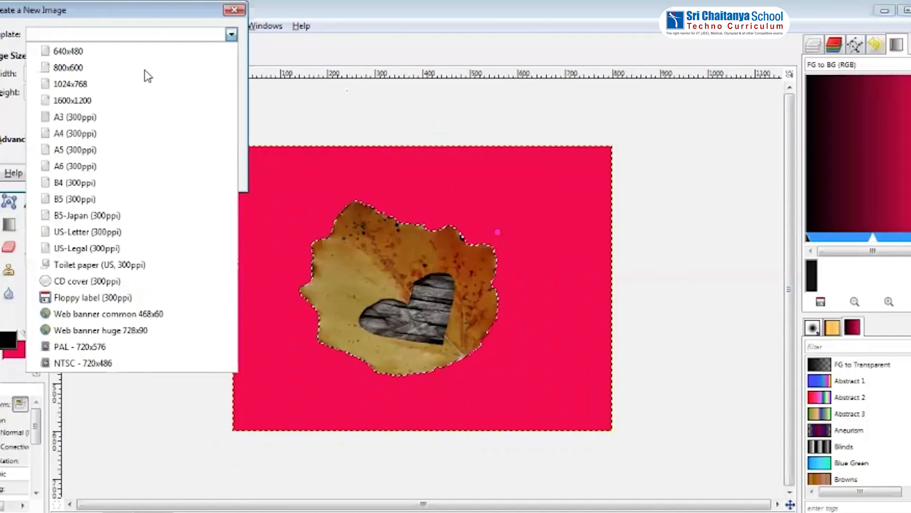
pyautogui.click(90, 70)
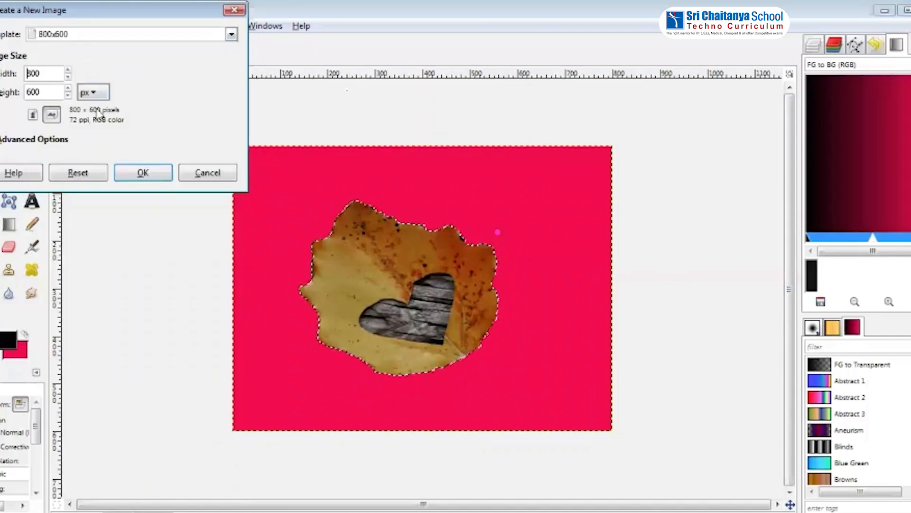
pyautogui.click(144, 174)
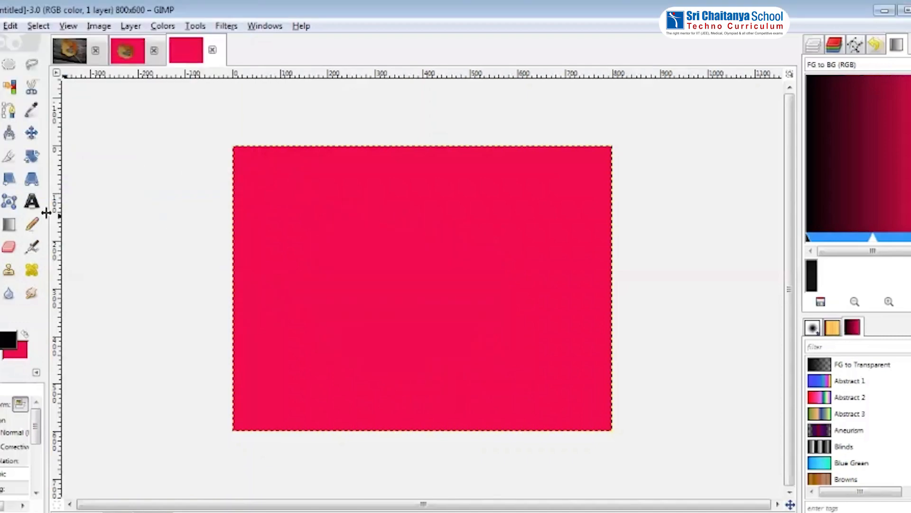
# Set the background colour to bright green and bucket-fill the third image with it
pyautogui.click(22, 361)
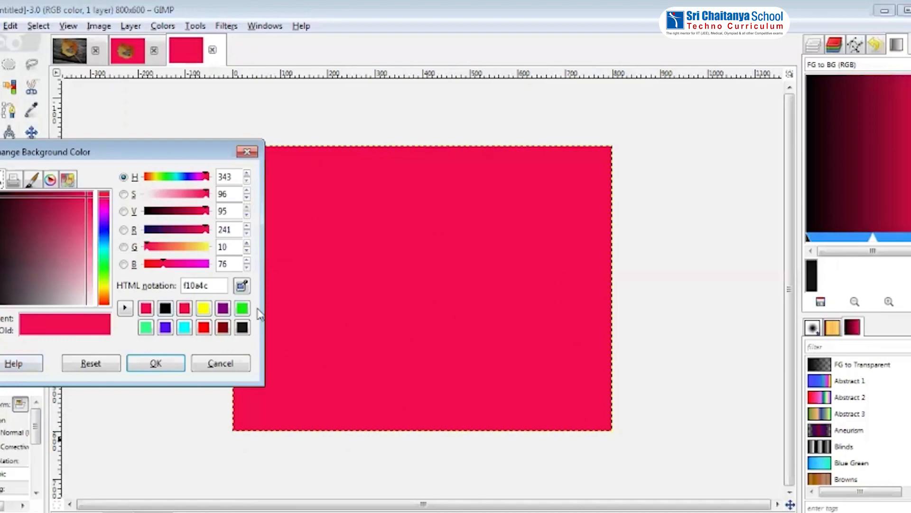
pyautogui.click(242, 310)
pyautogui.click(155, 364)
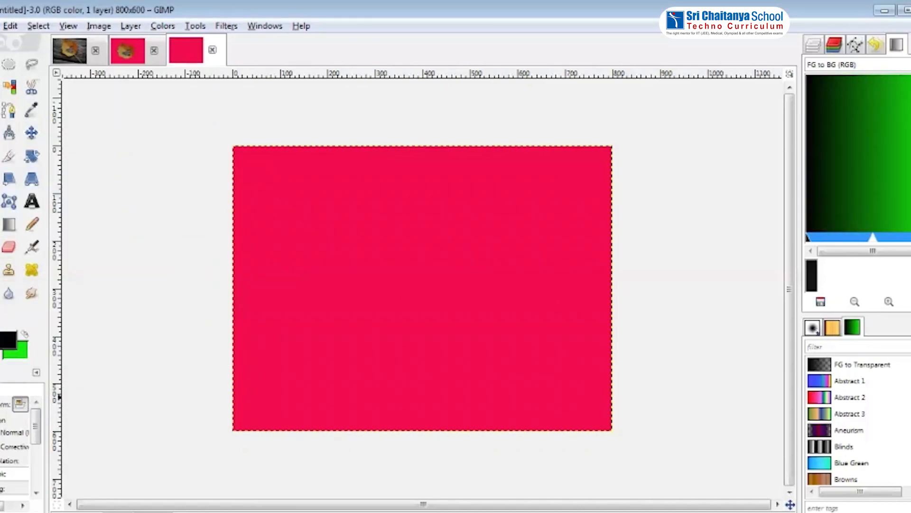
pyautogui.click(0, 224)
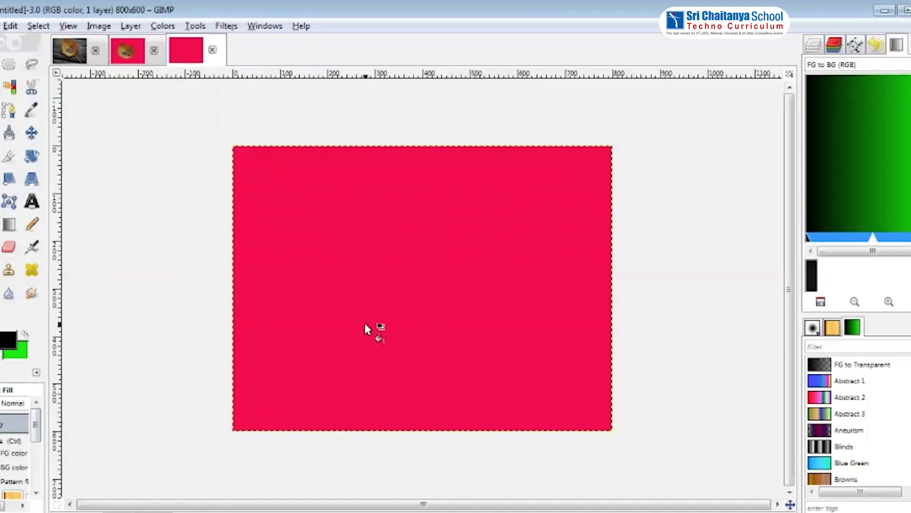
pyautogui.click(389, 261)
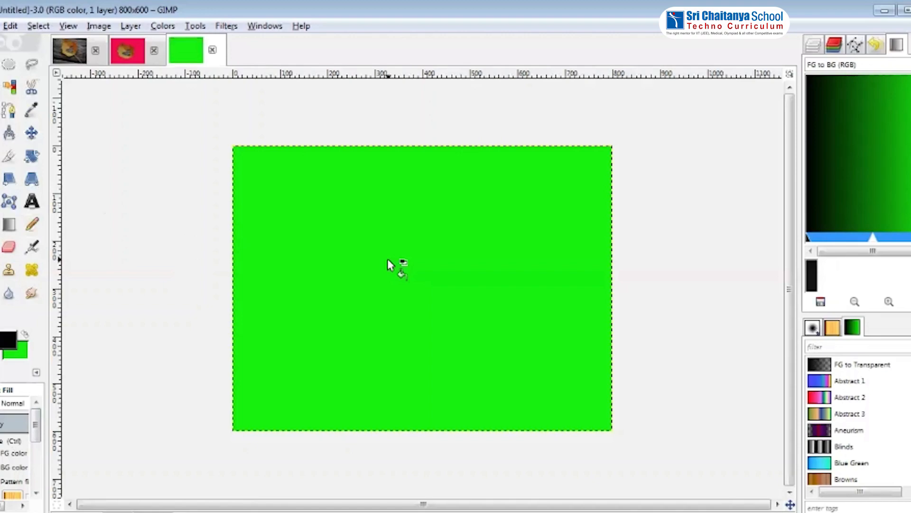
pyautogui.rightClick(399, 218)
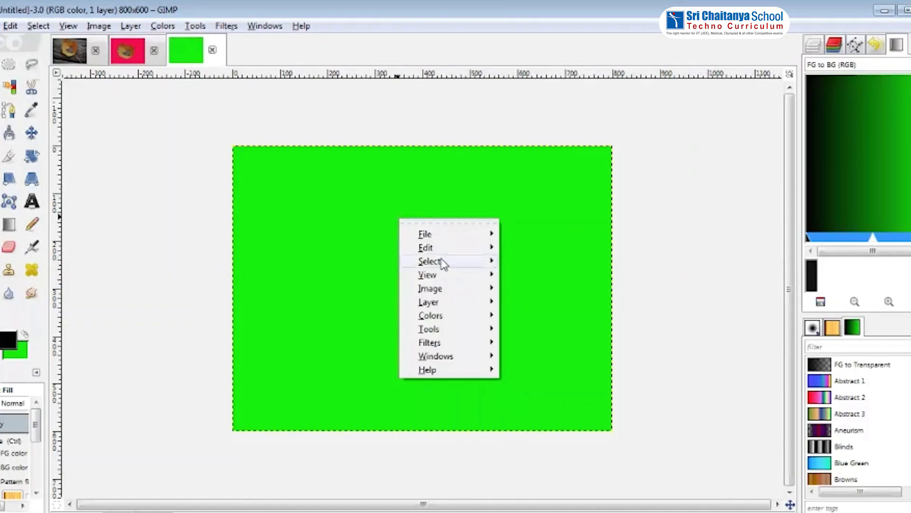
pyautogui.click(49, 75)
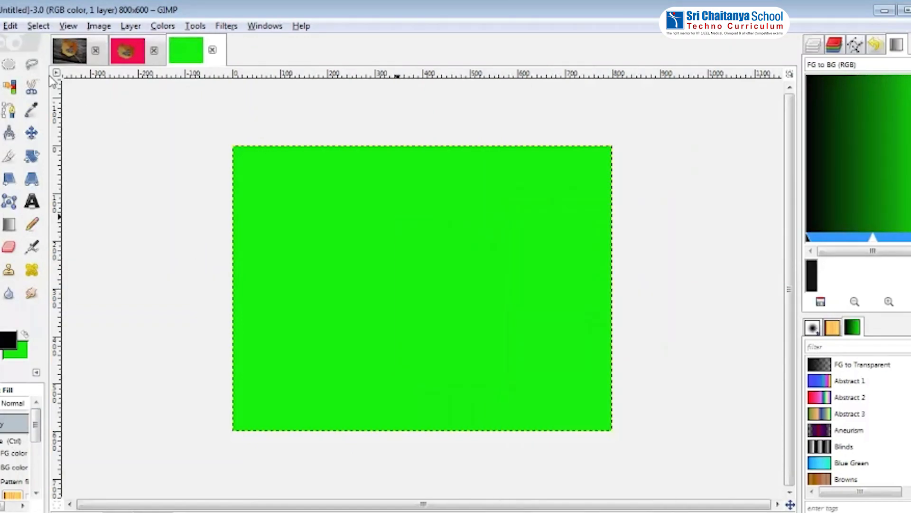
pyautogui.click(69, 50)
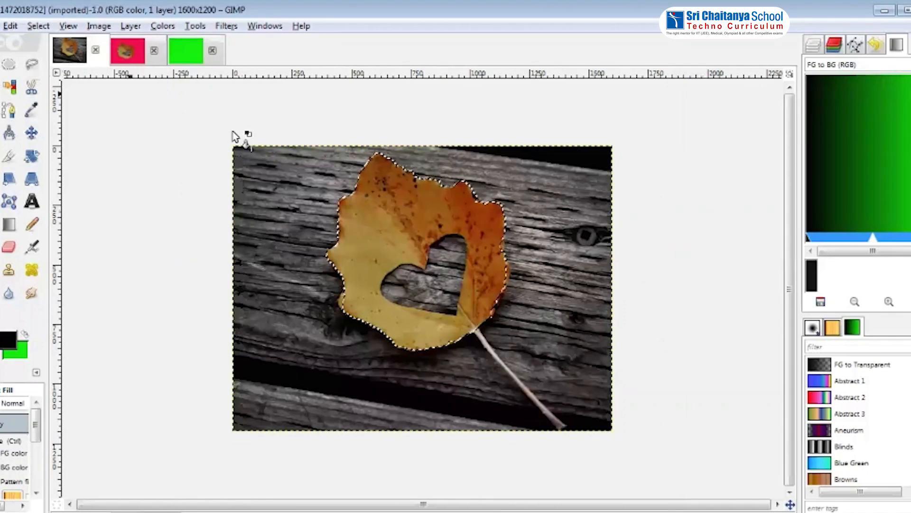
pyautogui.click(186, 50)
# Paste the copied leaf into the green image
pyautogui.rightClick(409, 250)
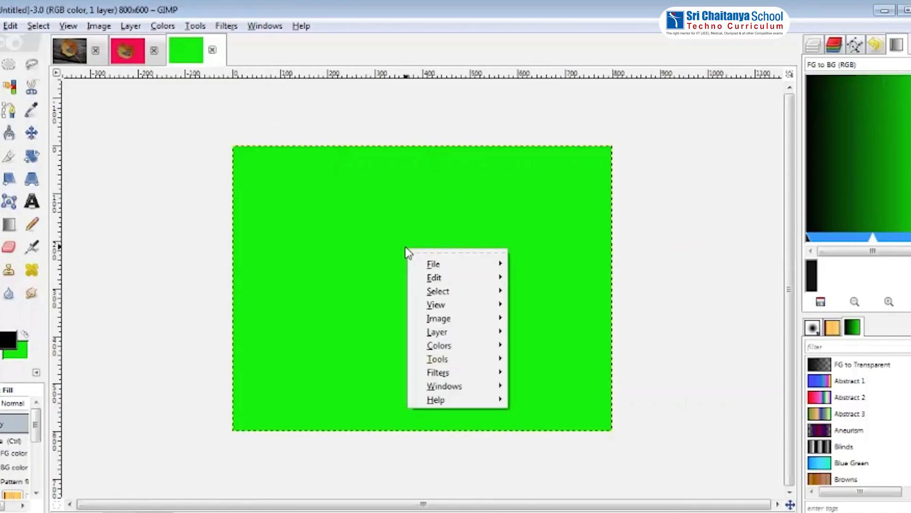
pyautogui.moveTo(477, 285)
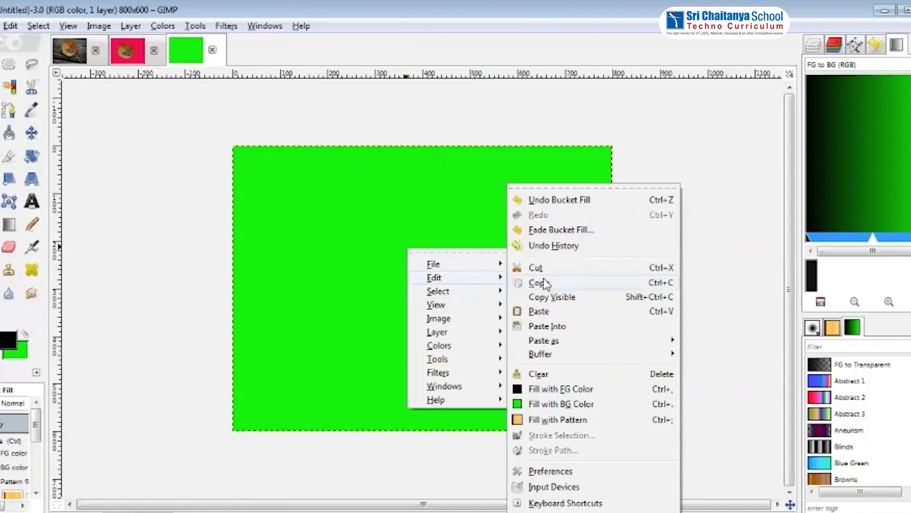
pyautogui.click(539, 311)
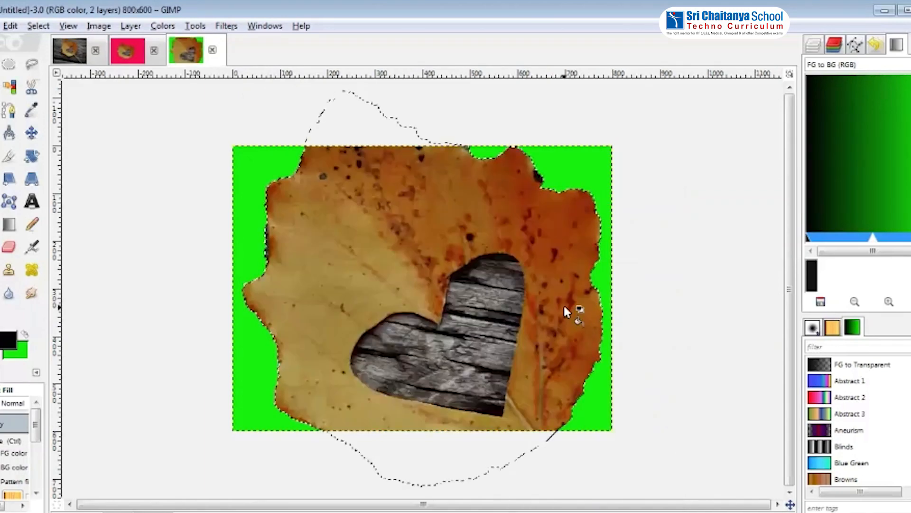